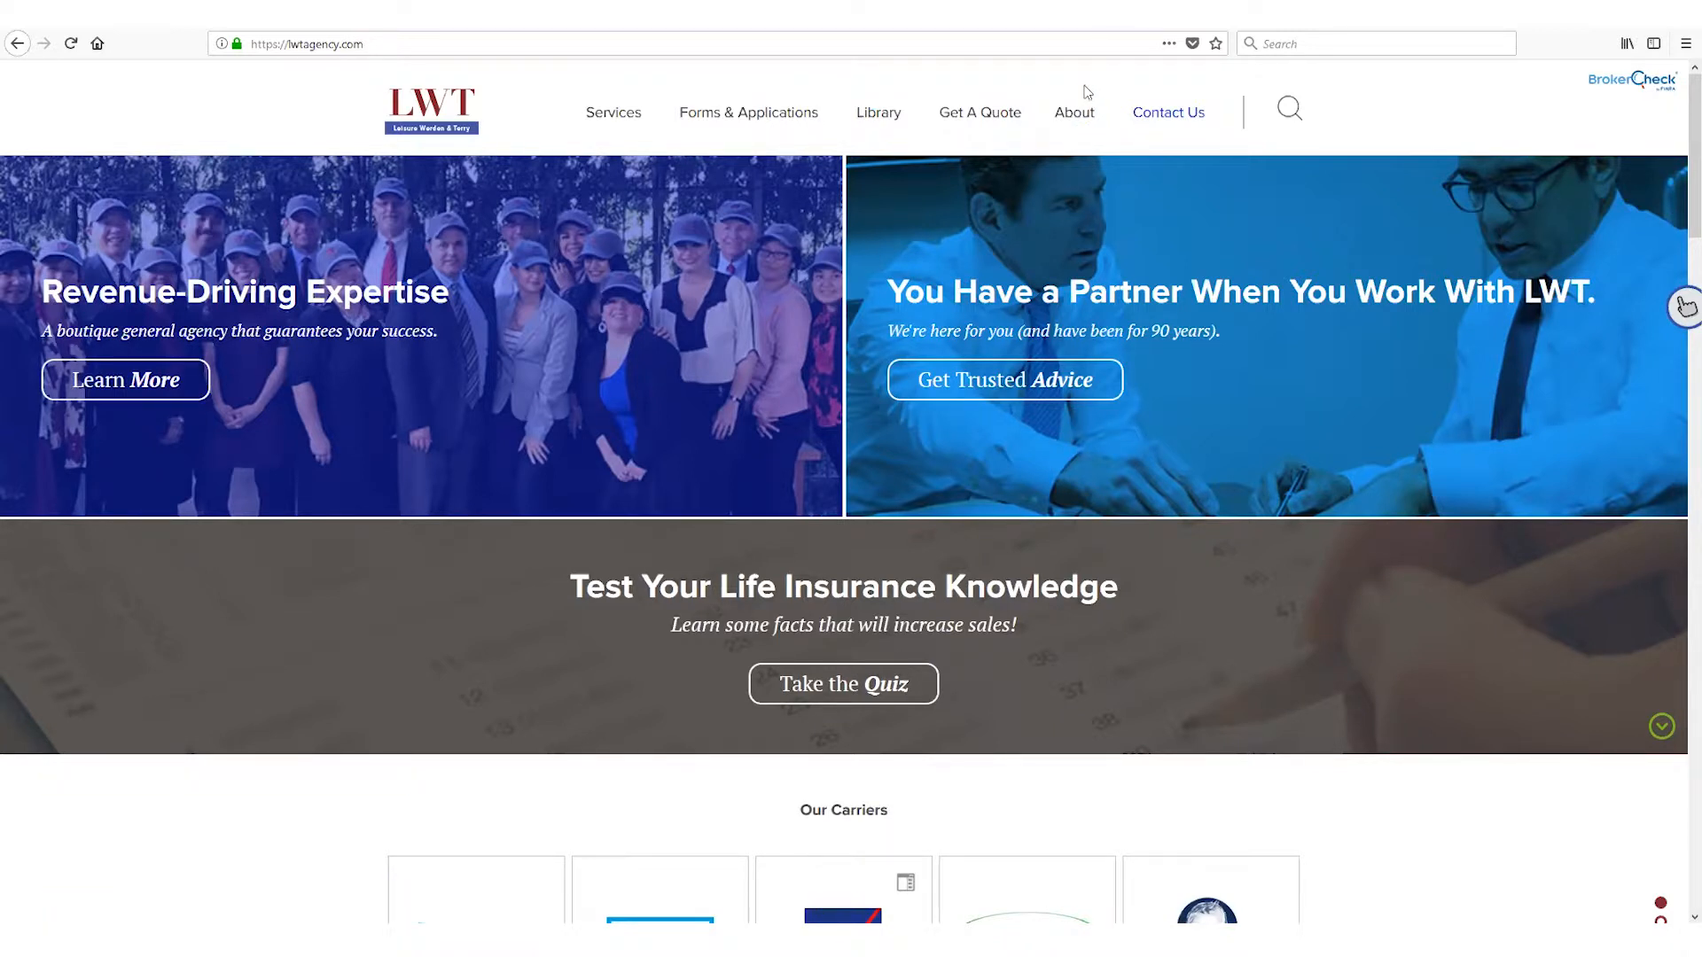
Log in to iGo through the agency site's Forms & Applications section with the saved credentials and start a new case
{"action": "mouse_move", "coordinate": [723, 128]}
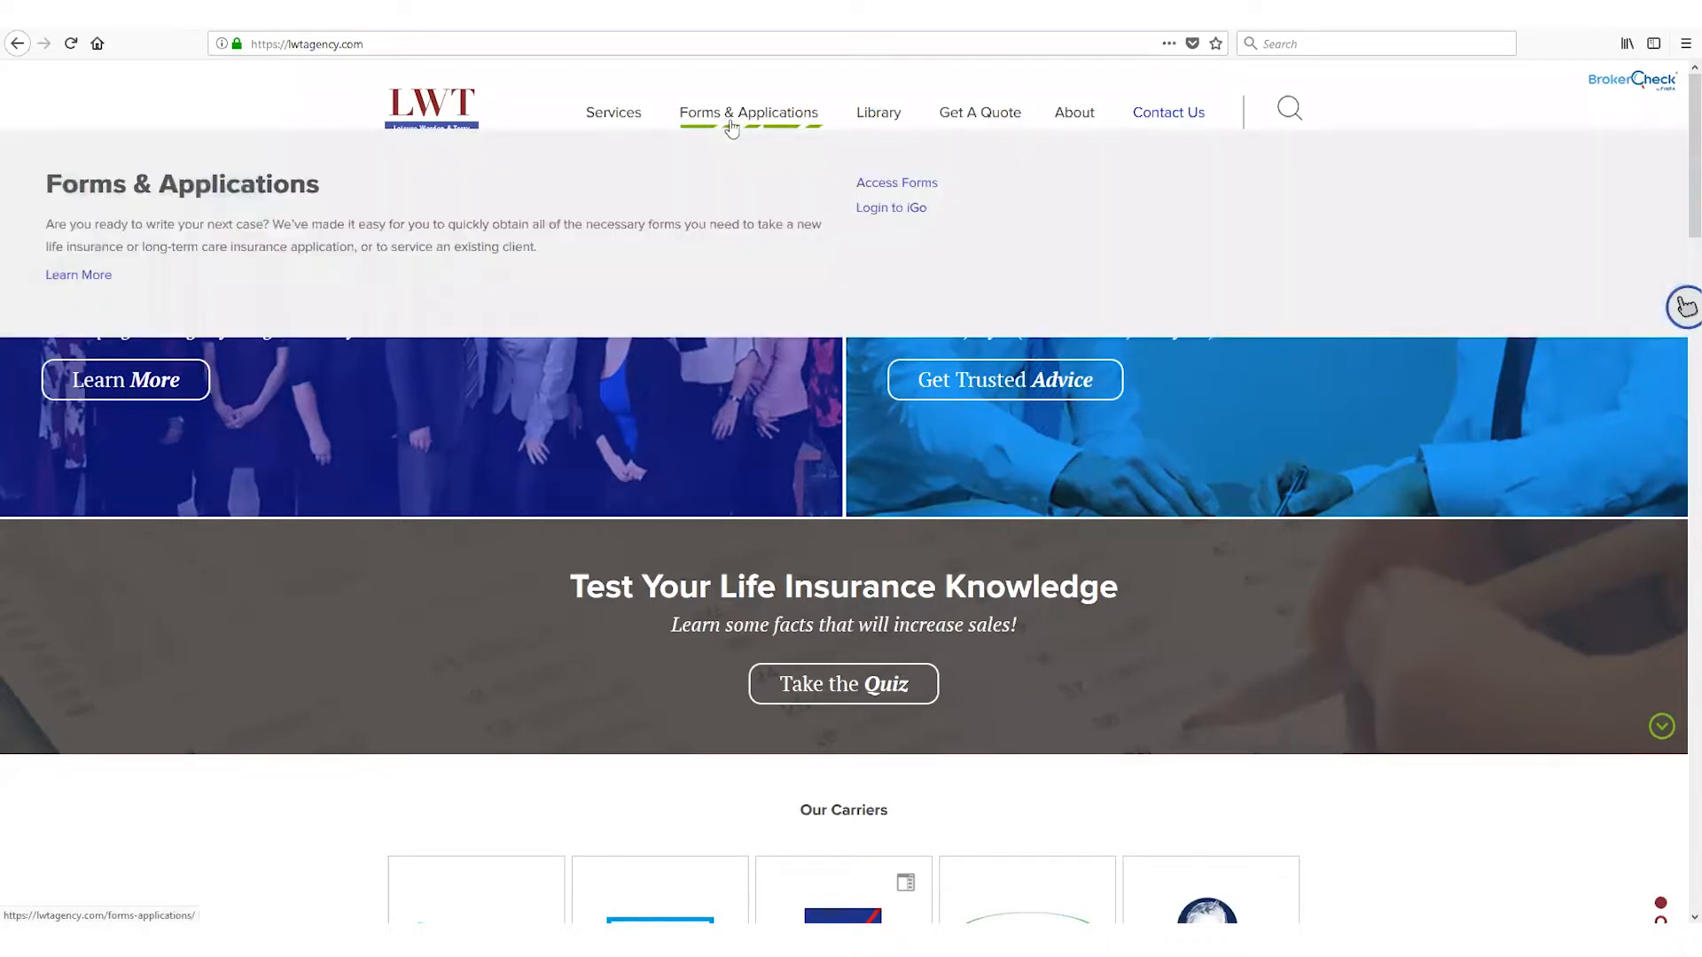
{"action": "left_click", "coordinate": [886, 213]}
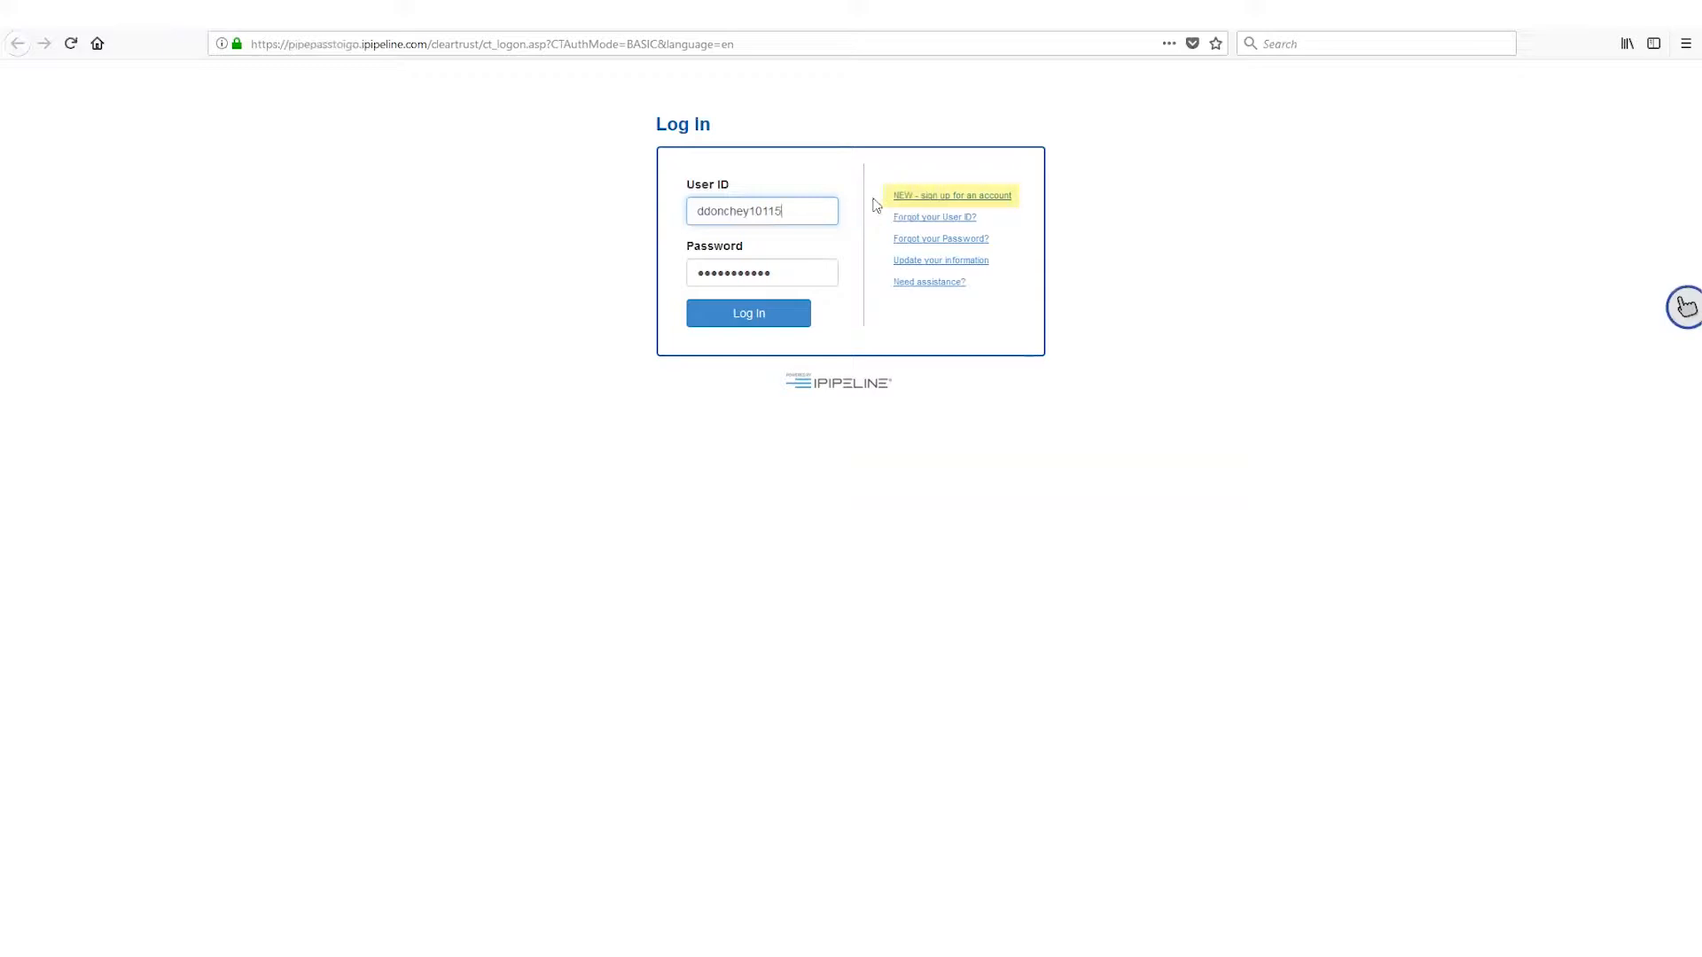
{"action": "left_click", "coordinate": [727, 319]}
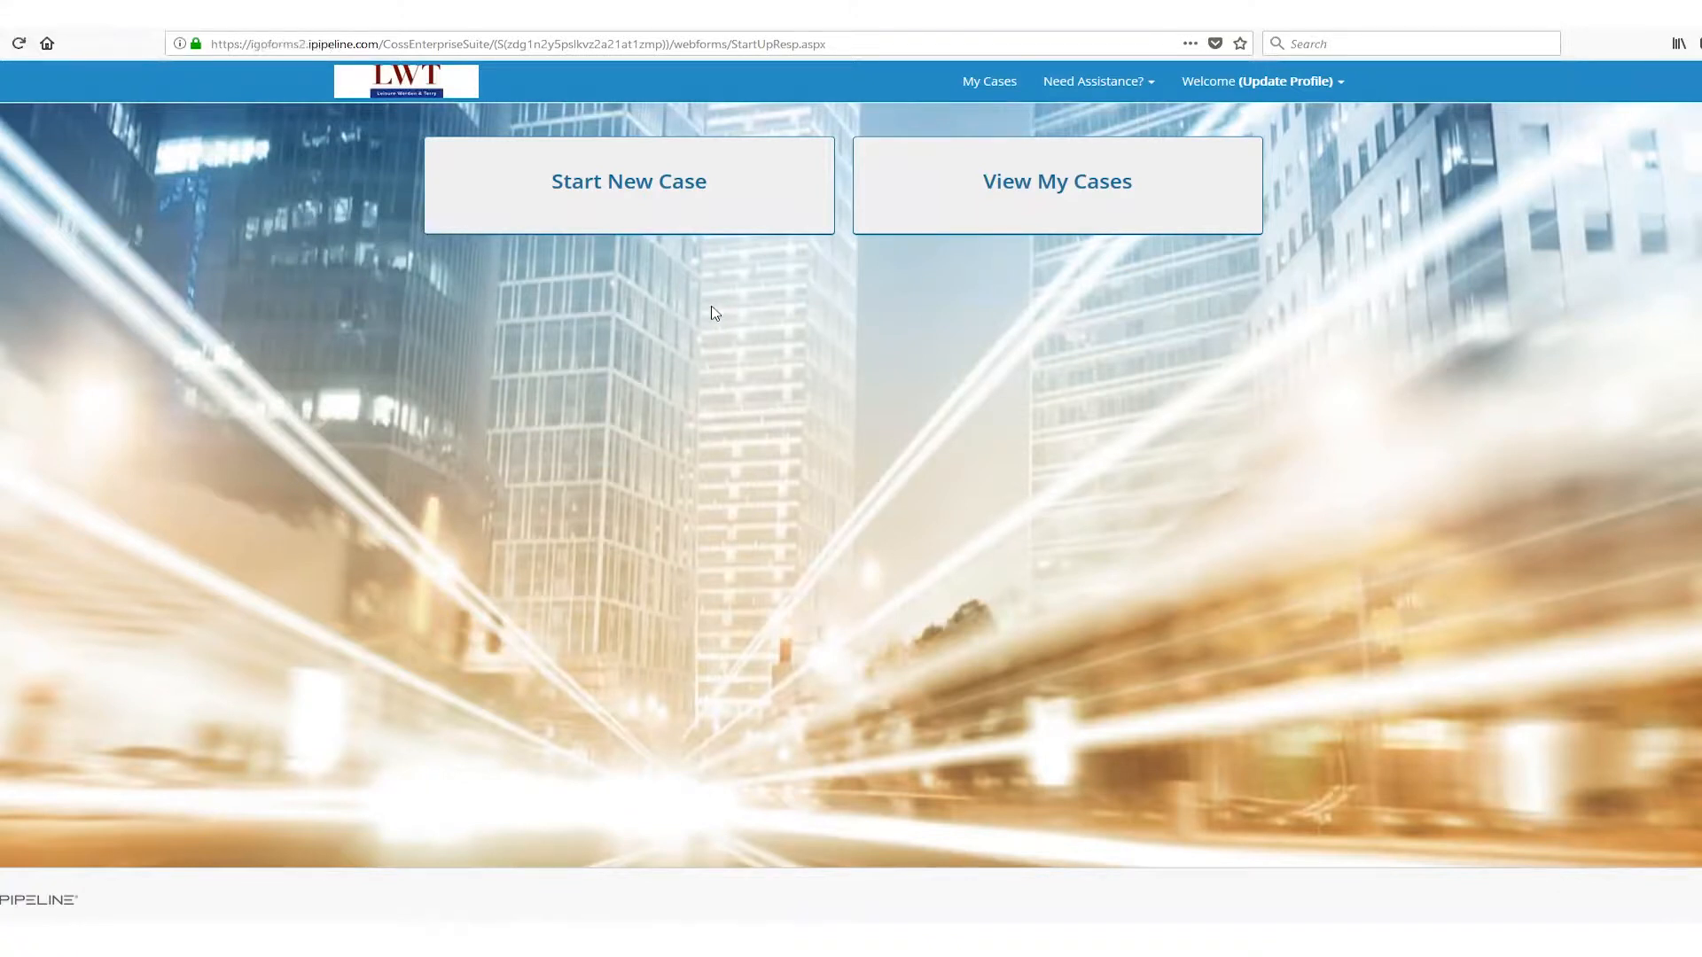
{"action": "left_click", "coordinate": [606, 187]}
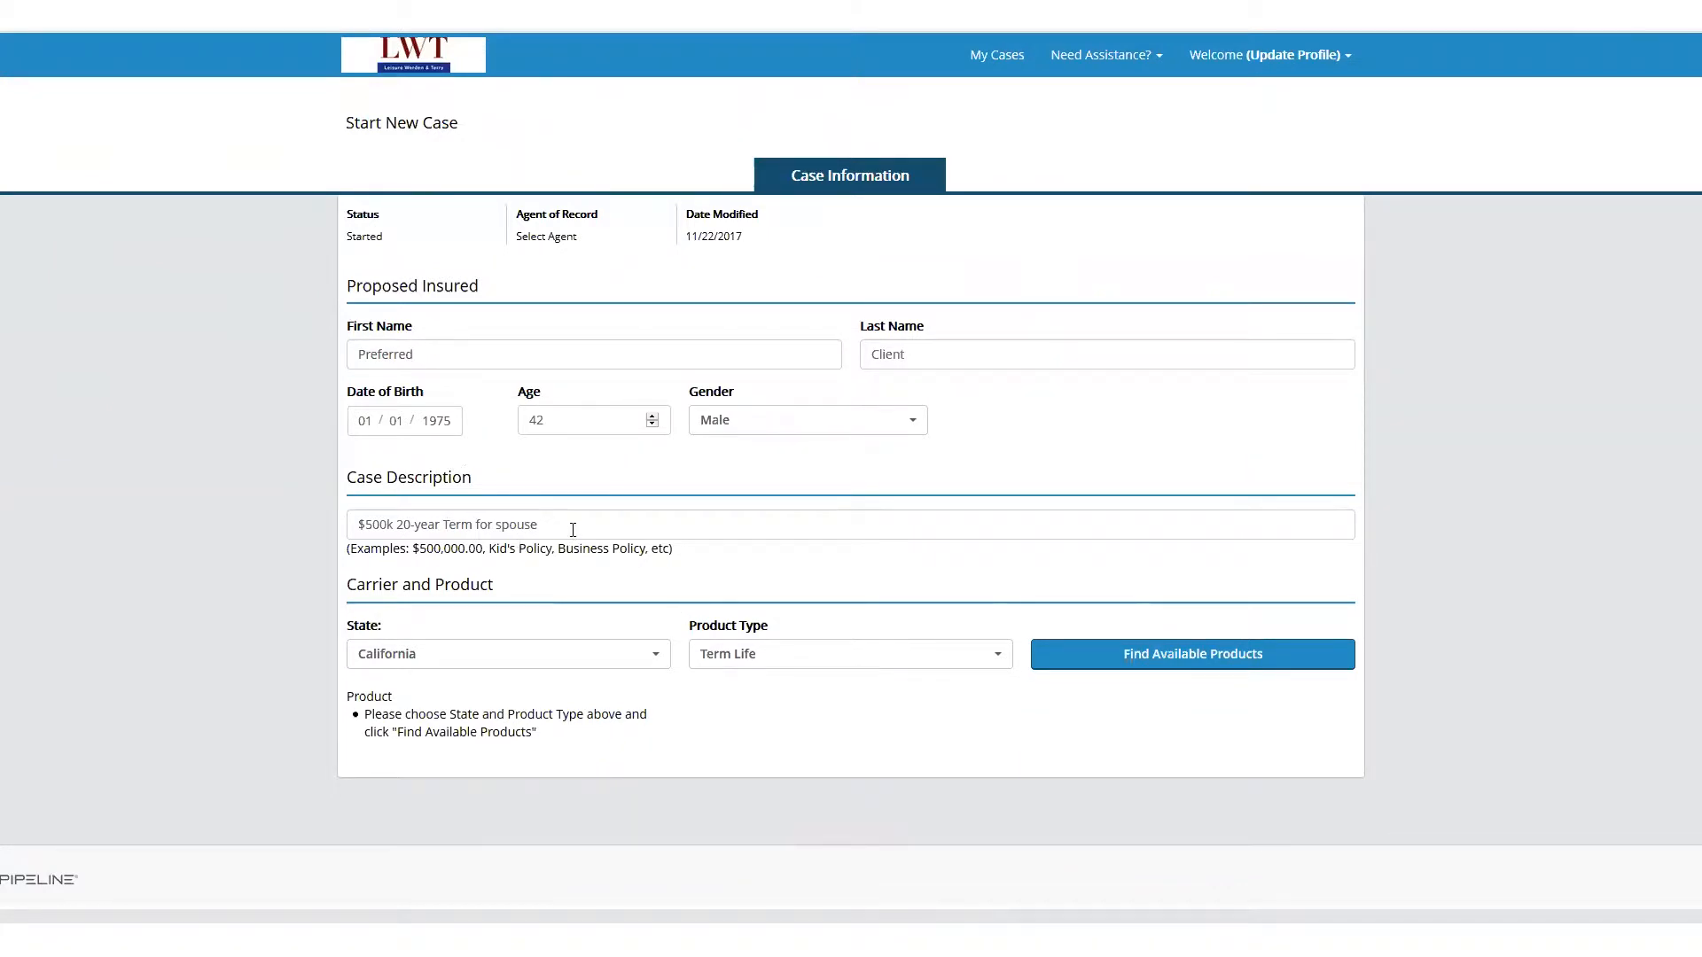
Find the available California Term Life products for the case and select Banner William Penn's AppAssist Forms for the iGO e-App
{"action": "left_click_drag", "start_coordinate": [572, 530], "coordinate": [664, 540]}
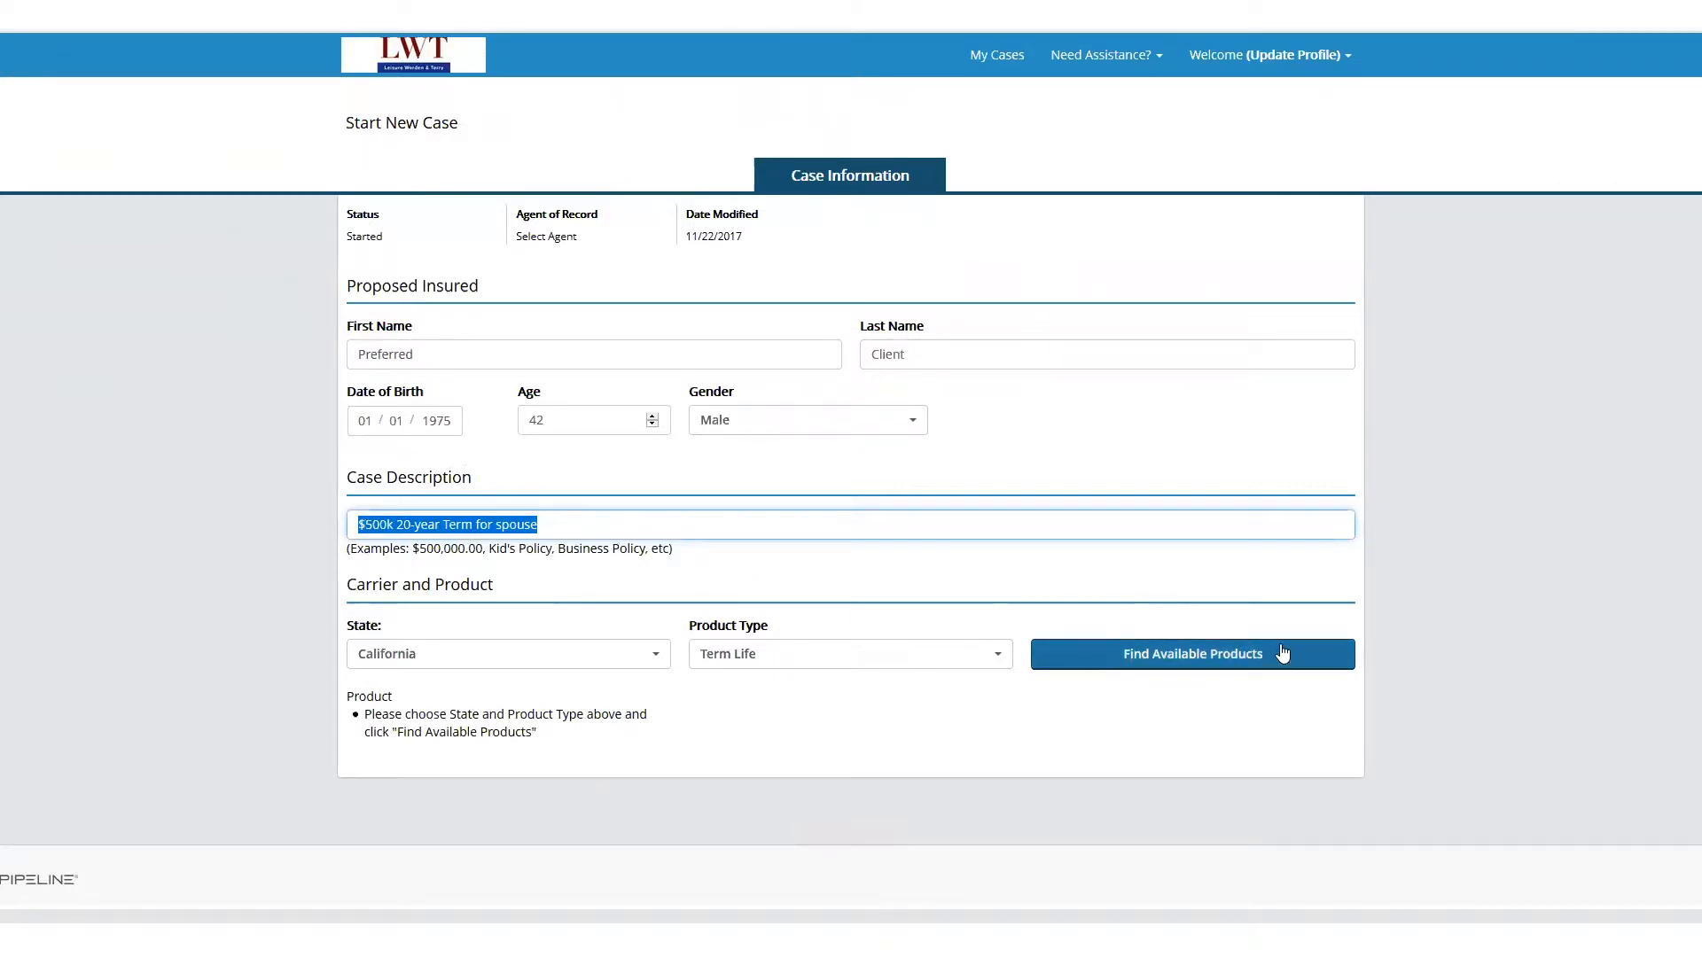
{"action": "left_click", "coordinate": [1191, 662]}
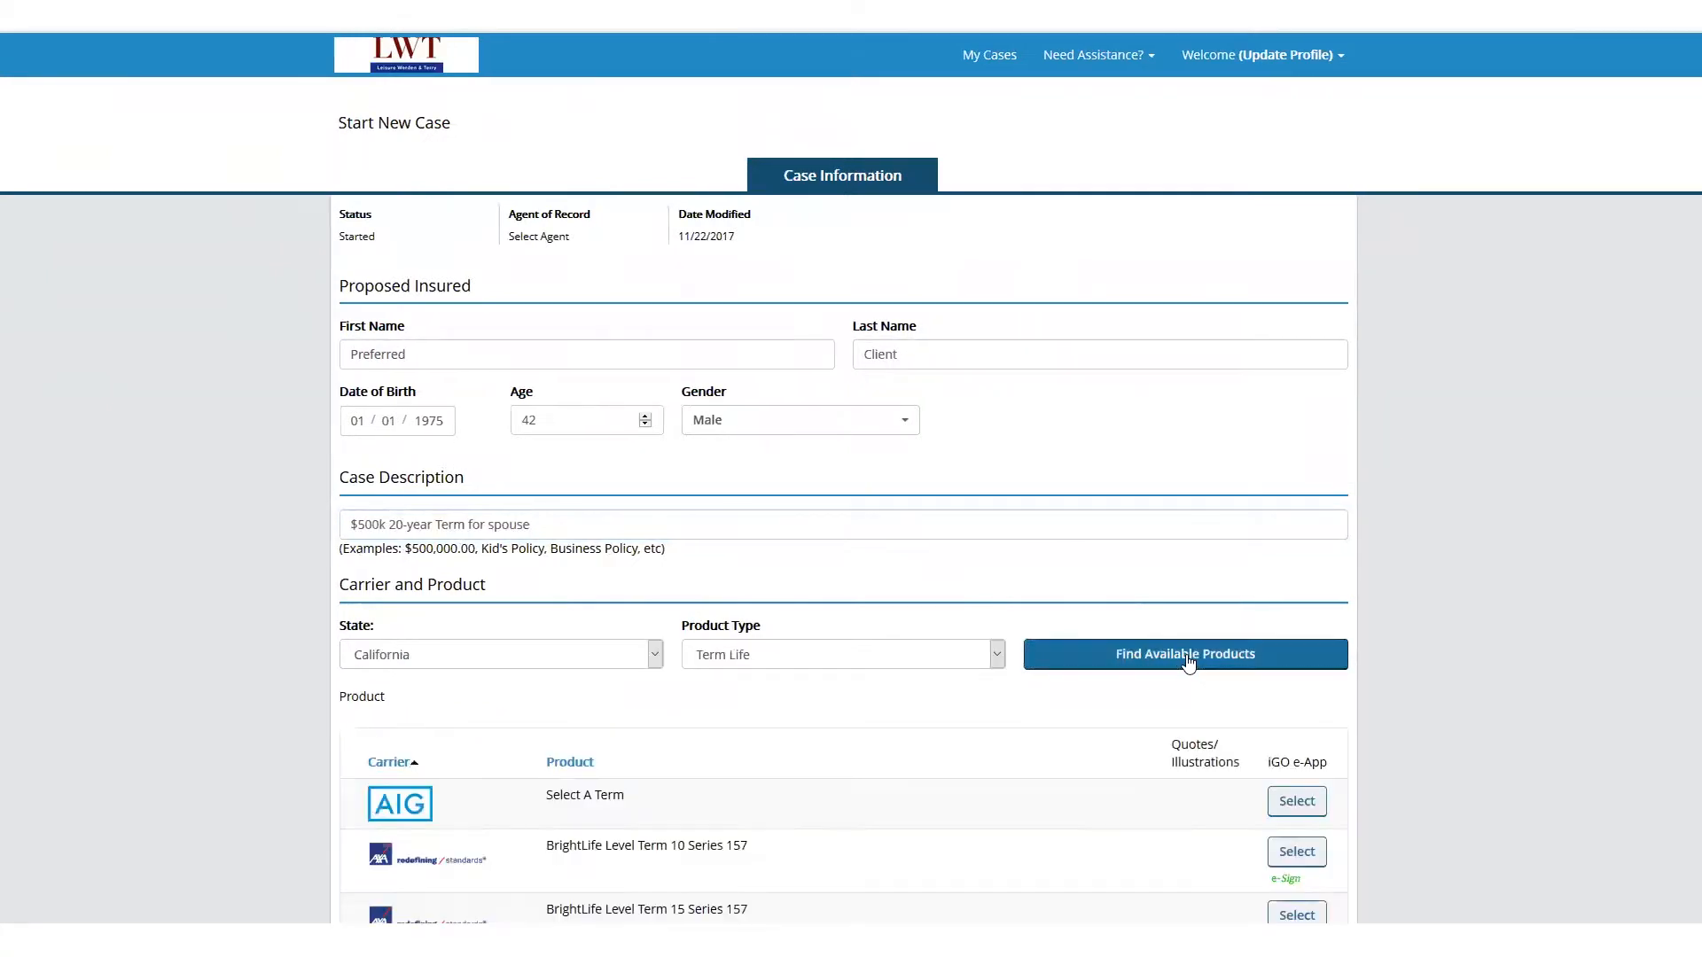
{"action": "scroll", "coordinate": [1166, 676], "scroll_direction": "down", "scroll_amount": 5}
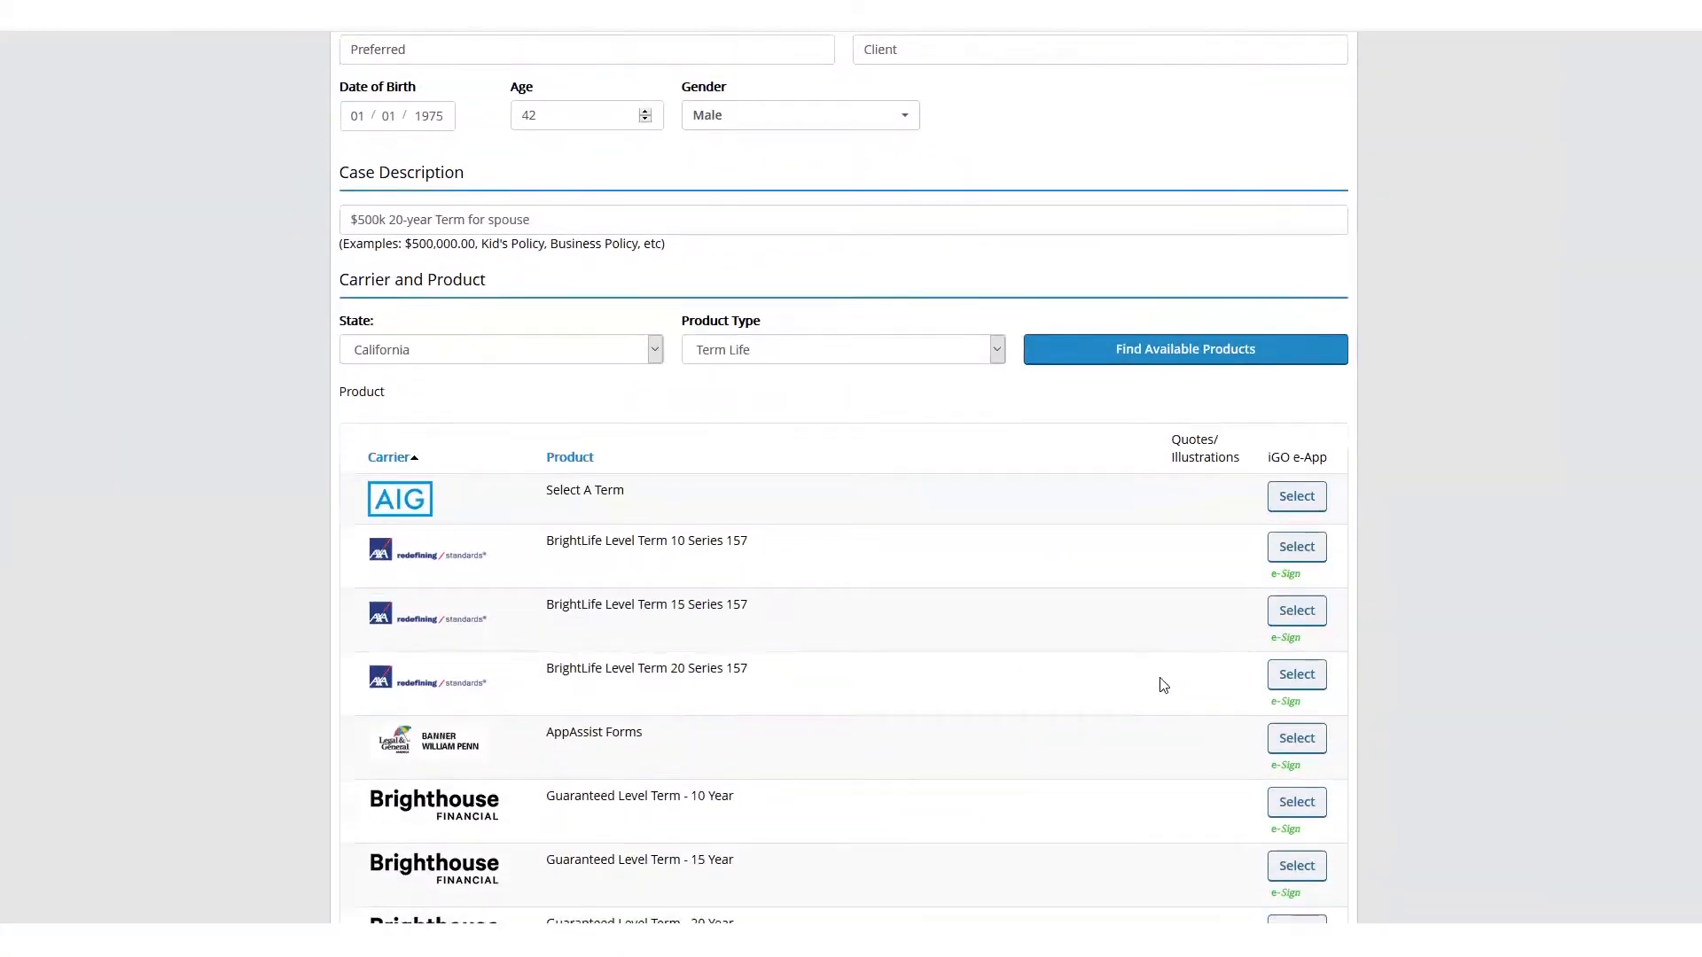
{"action": "scroll", "coordinate": [1158, 687], "scroll_direction": "down", "scroll_amount": 1}
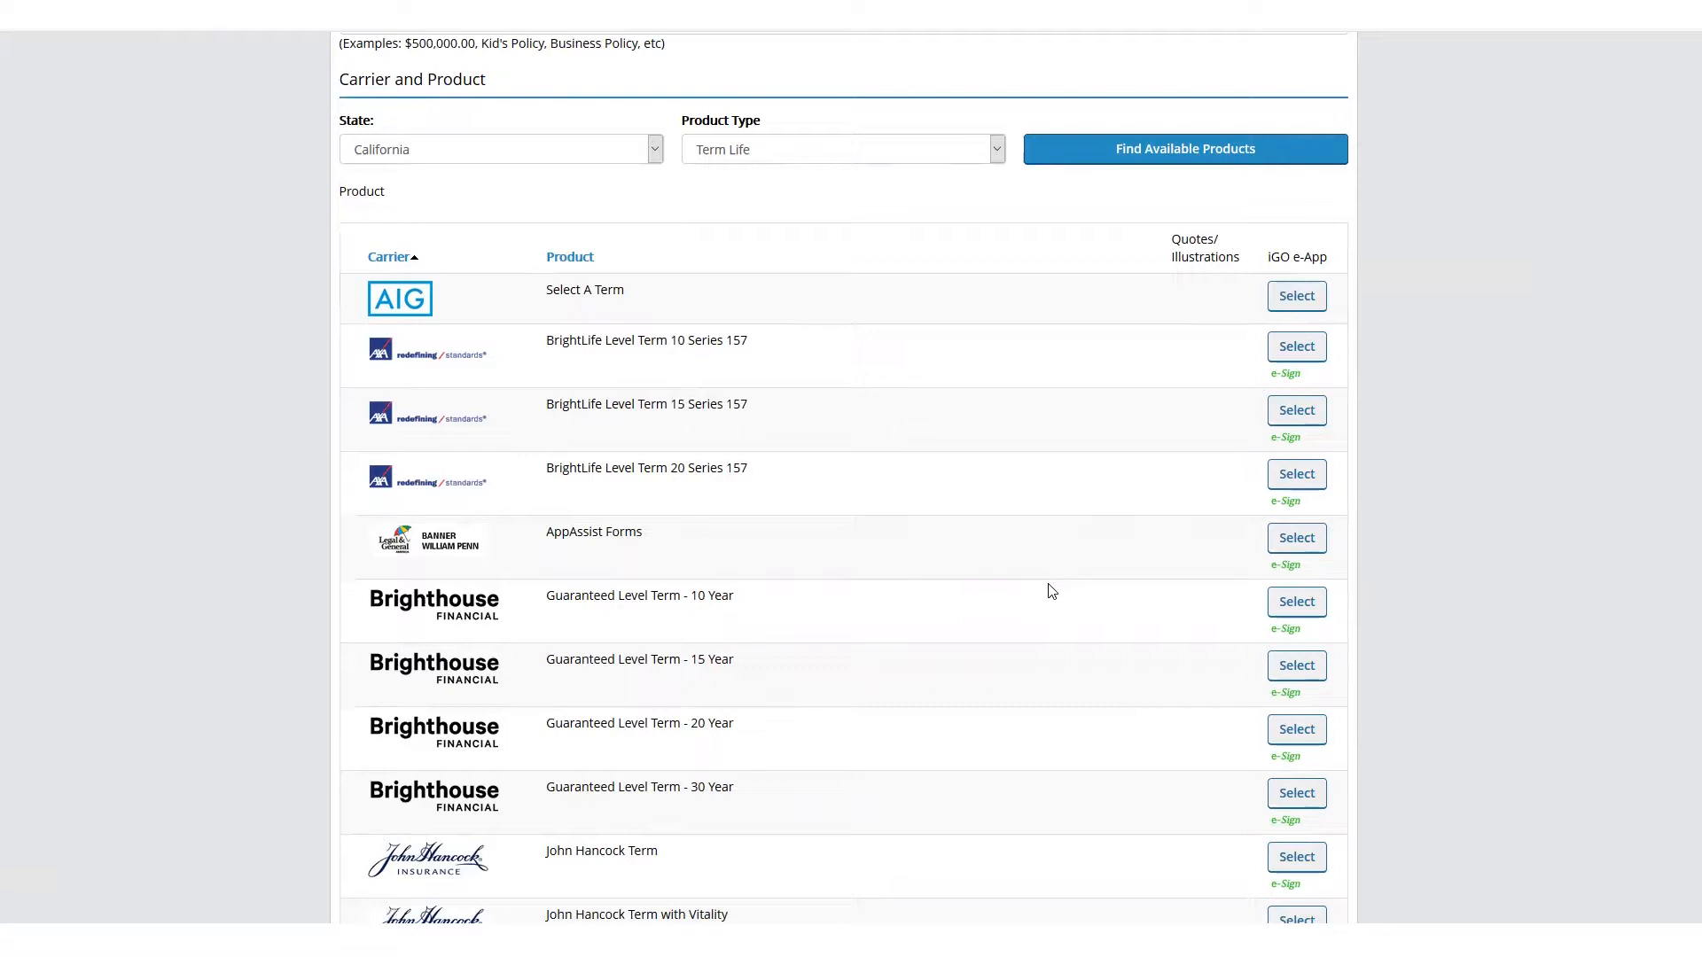
{"action": "scroll", "coordinate": [1052, 611], "scroll_direction": "down", "scroll_amount": 3}
{"action": "scroll", "coordinate": [1050, 618], "scroll_direction": "down", "scroll_amount": 3}
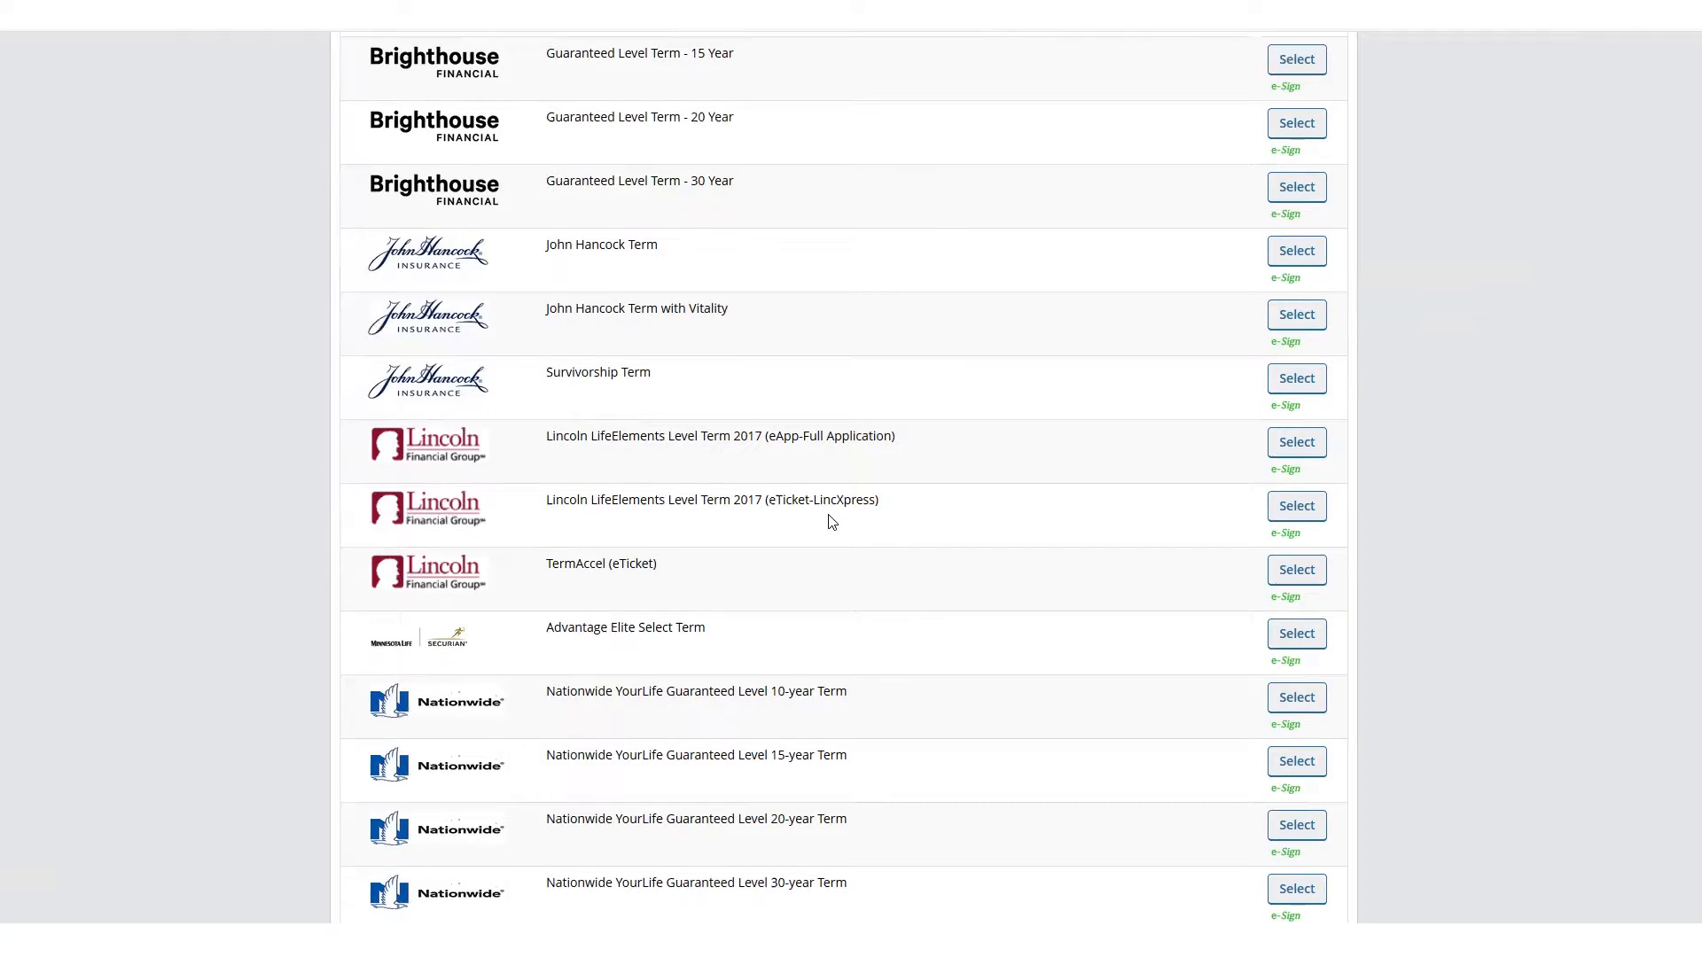
{"action": "scroll", "coordinate": [831, 522], "scroll_direction": "up", "scroll_amount": 5}
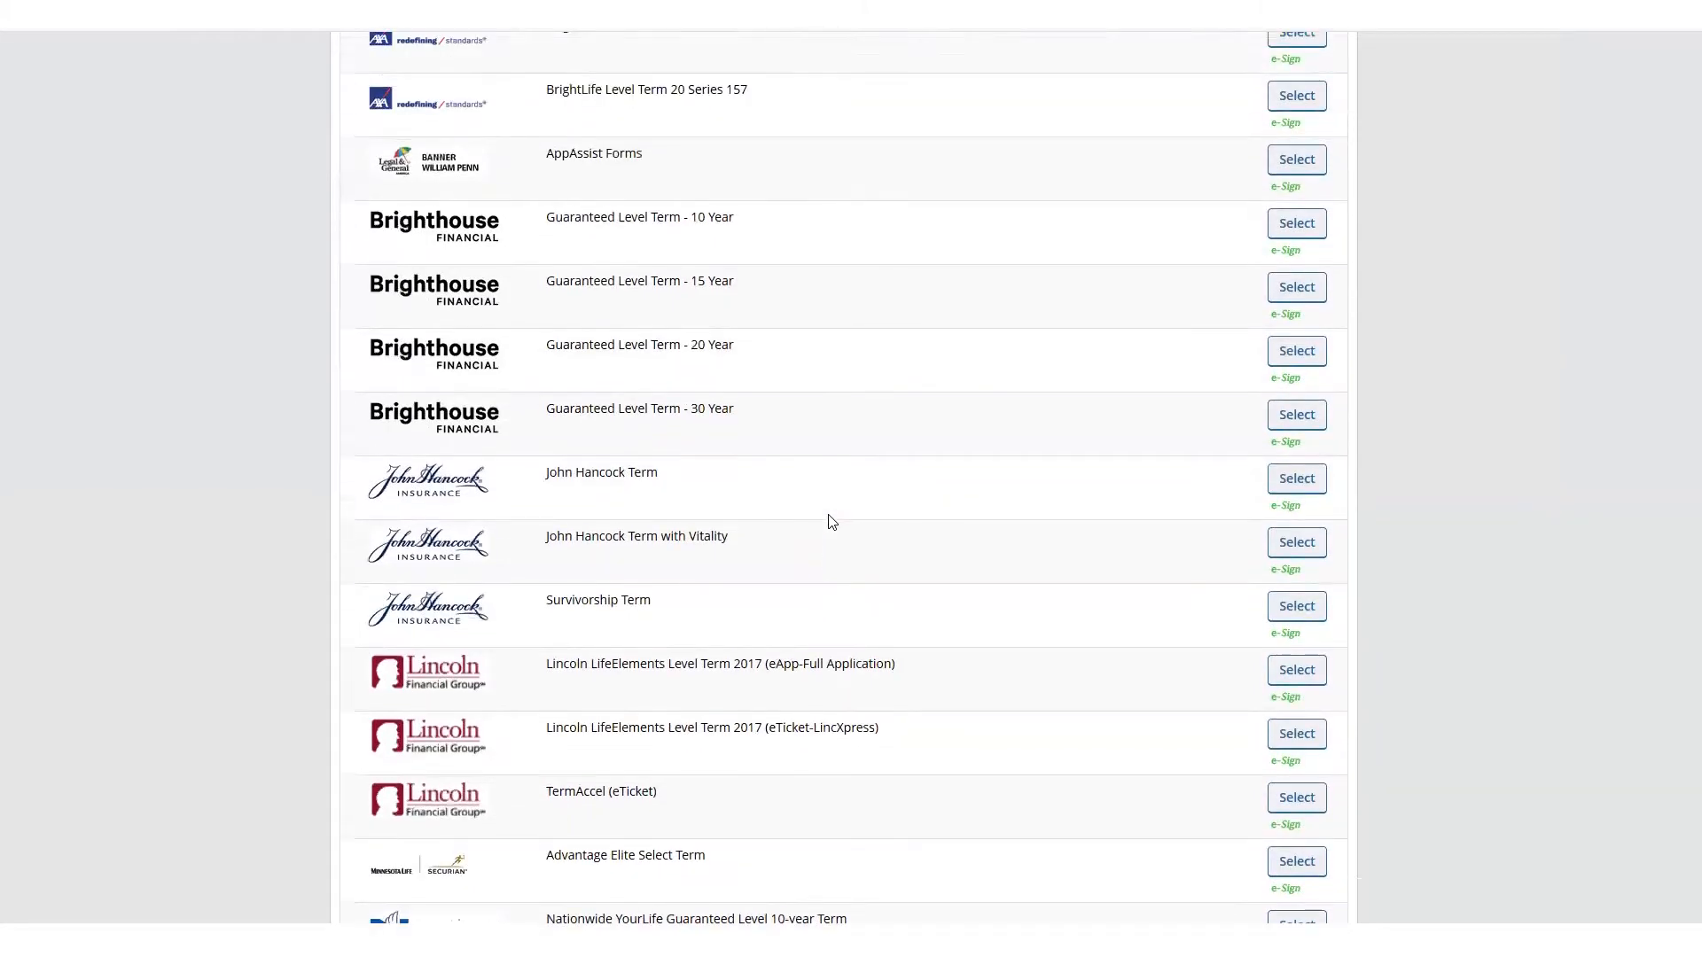
{"action": "scroll", "coordinate": [831, 523], "scroll_direction": "up", "scroll_amount": 3}
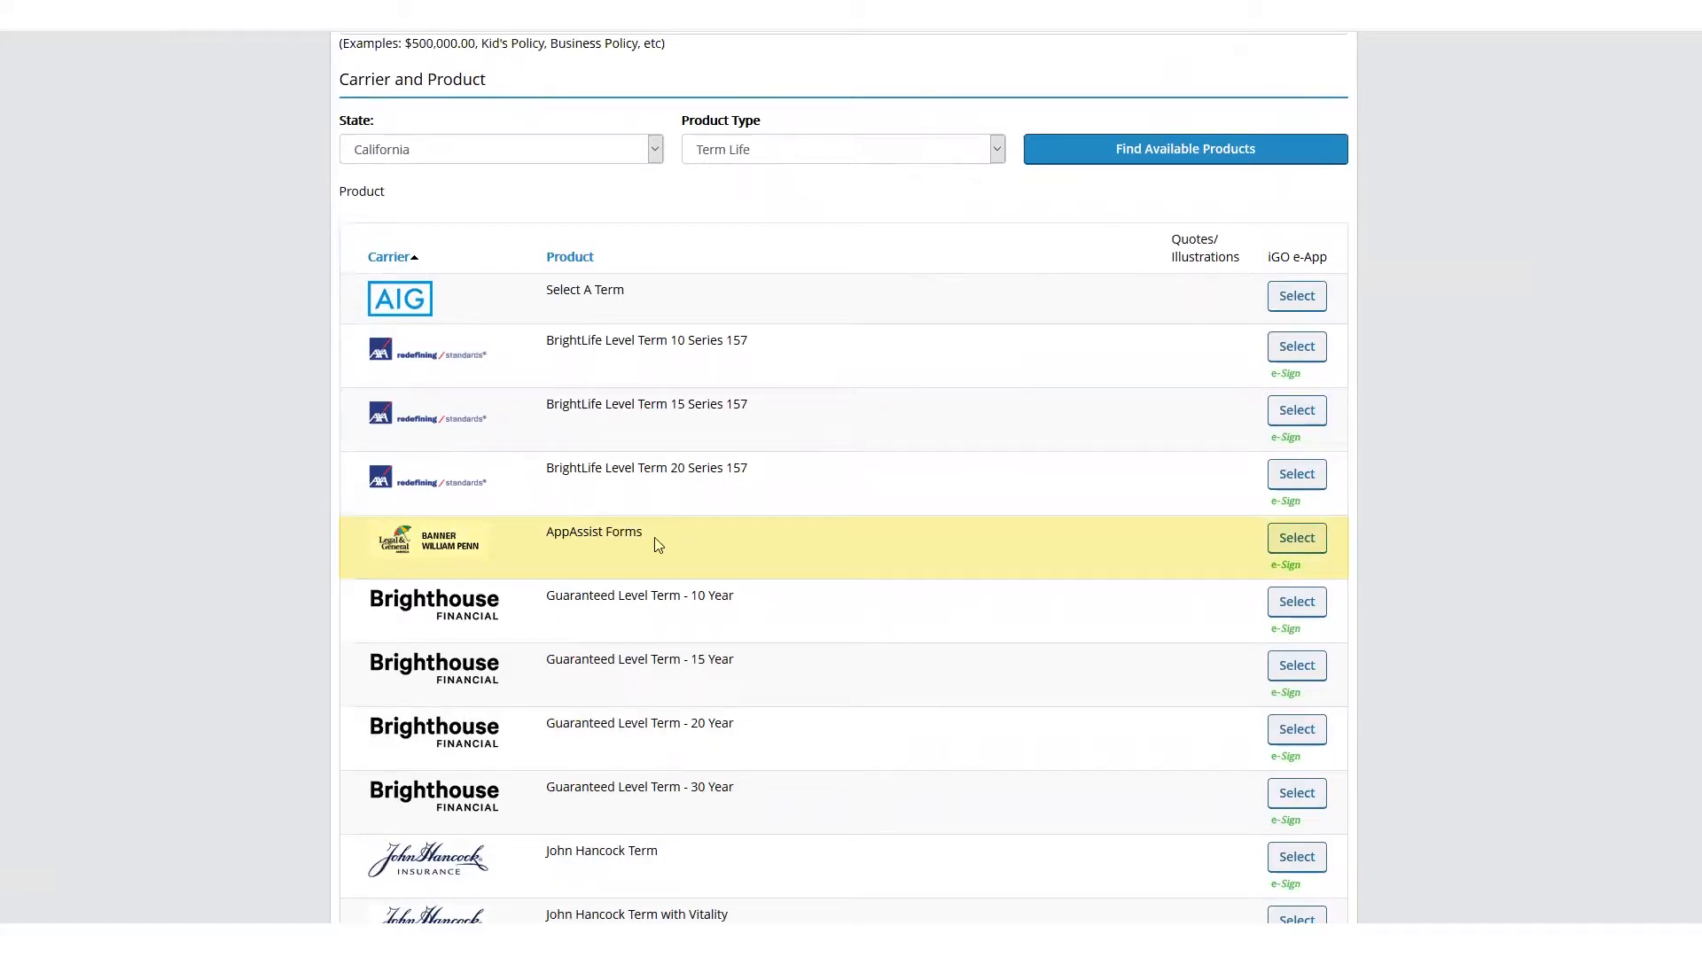
{"action": "left_click", "coordinate": [1299, 539]}
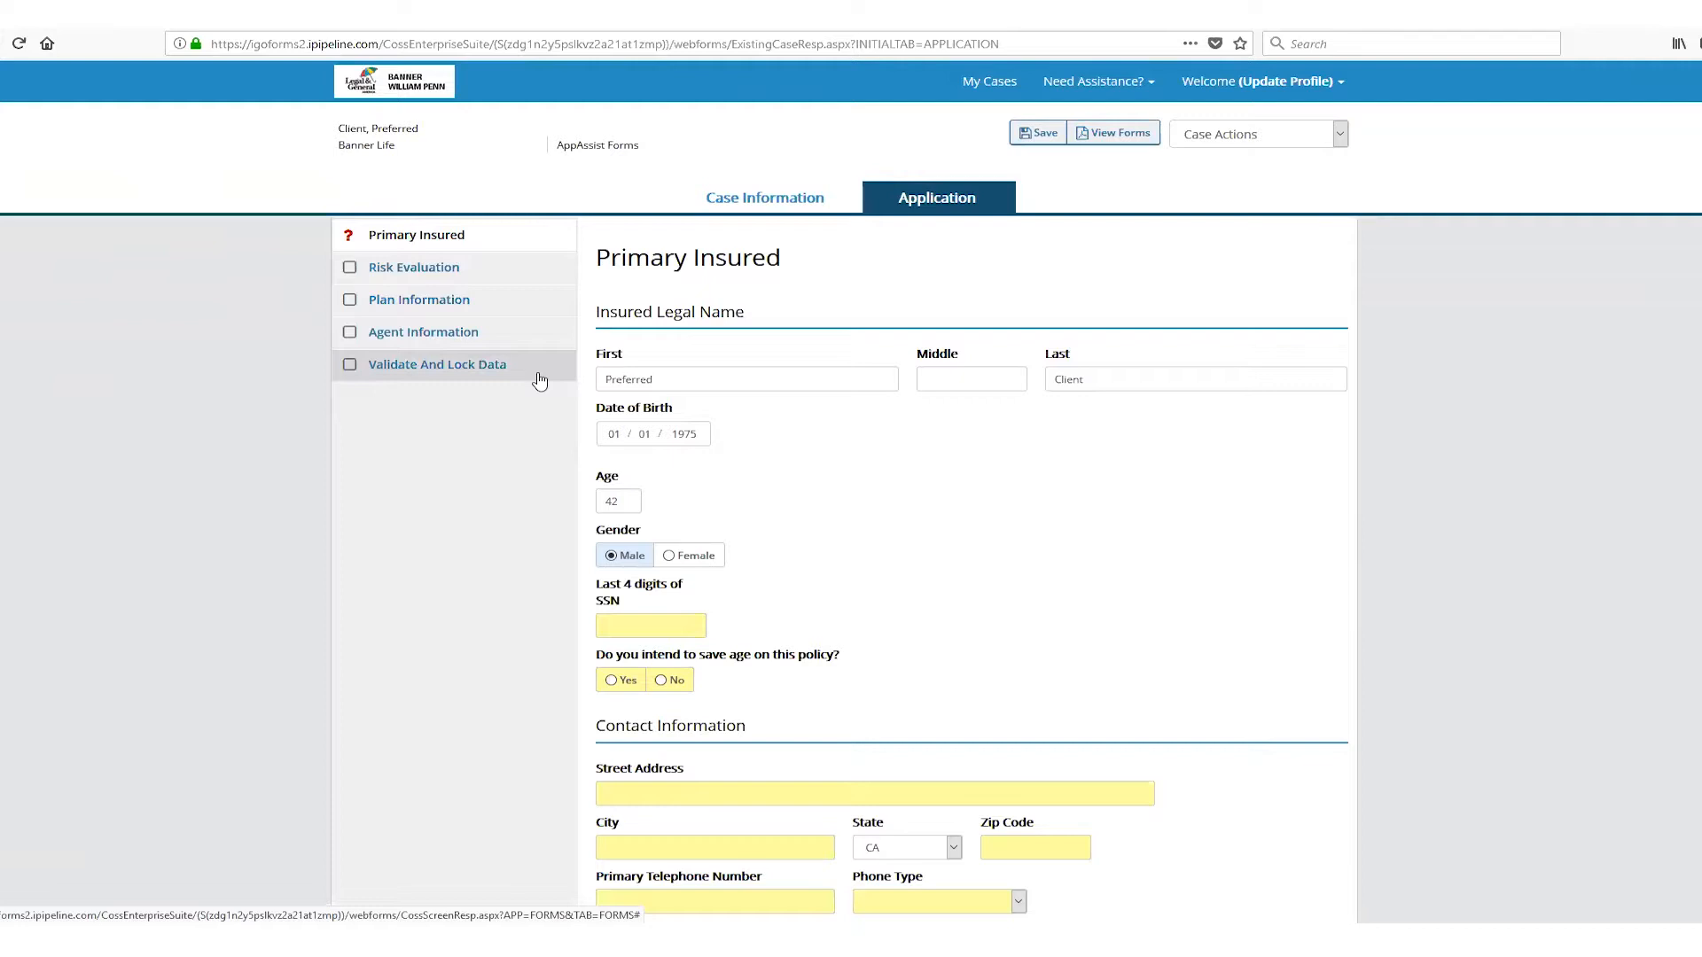
Set the primary insured's best time to call to 3:00 p.m. EST in the contact information
{"action": "scroll", "coordinate": [911, 463], "scroll_direction": "down", "scroll_amount": 2}
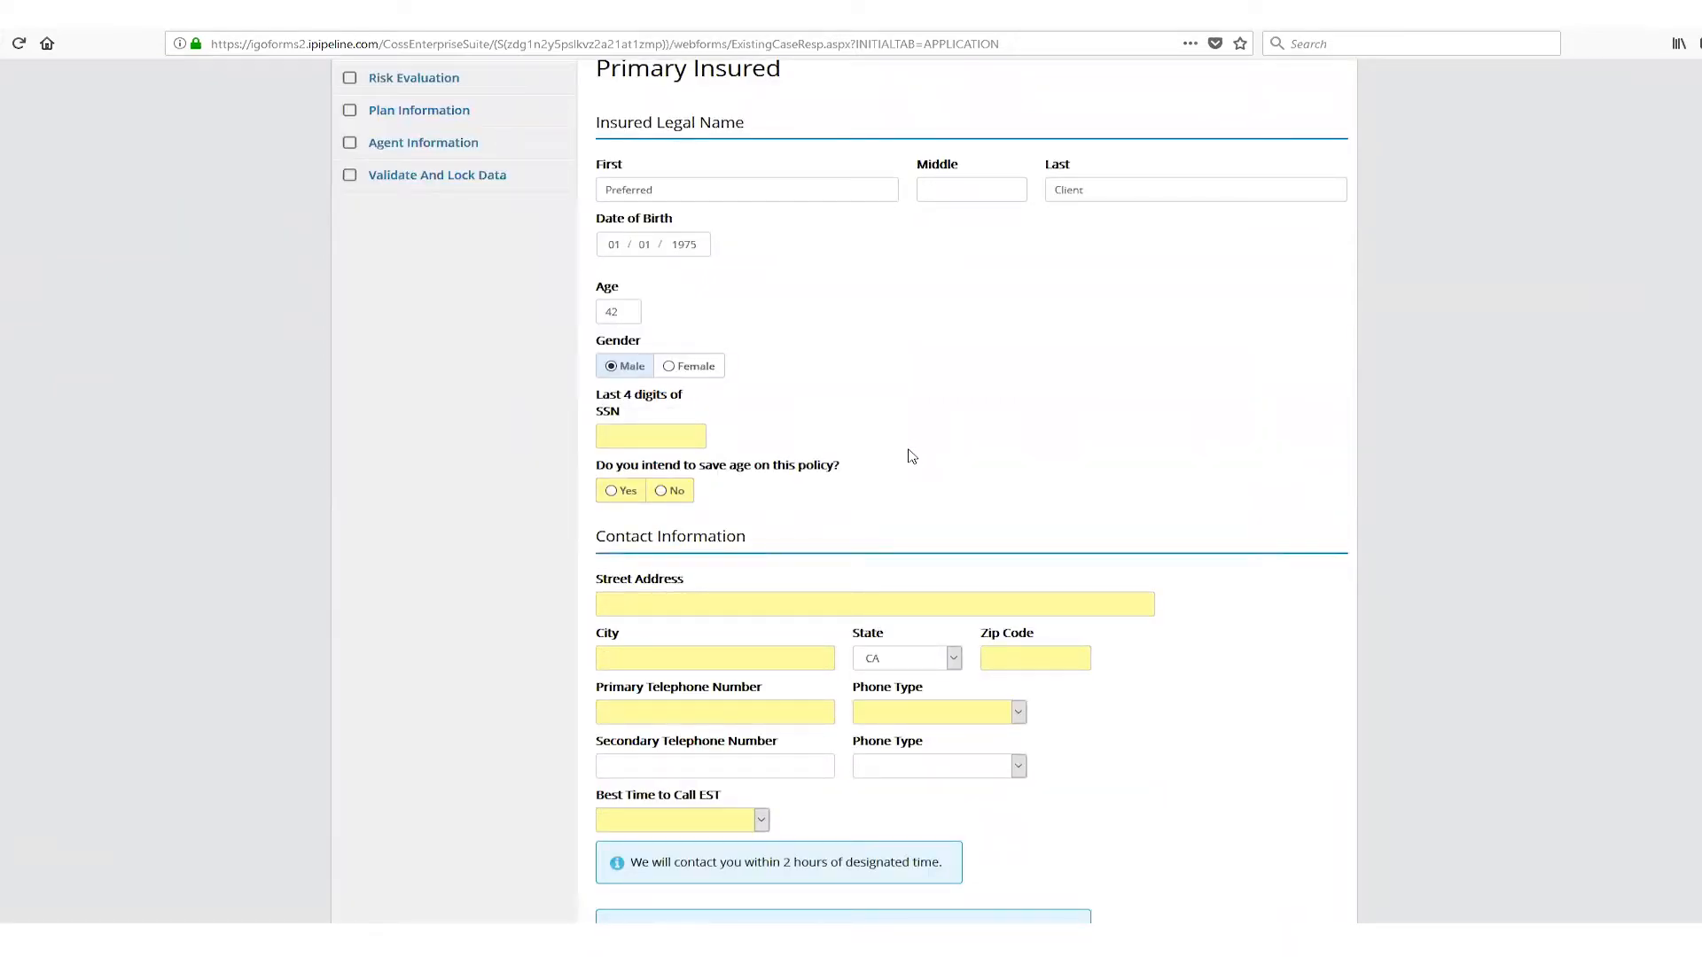
{"action": "scroll", "coordinate": [912, 457], "scroll_direction": "down", "scroll_amount": 1}
{"action": "scroll", "coordinate": [912, 459], "scroll_direction": "up", "scroll_amount": 2}
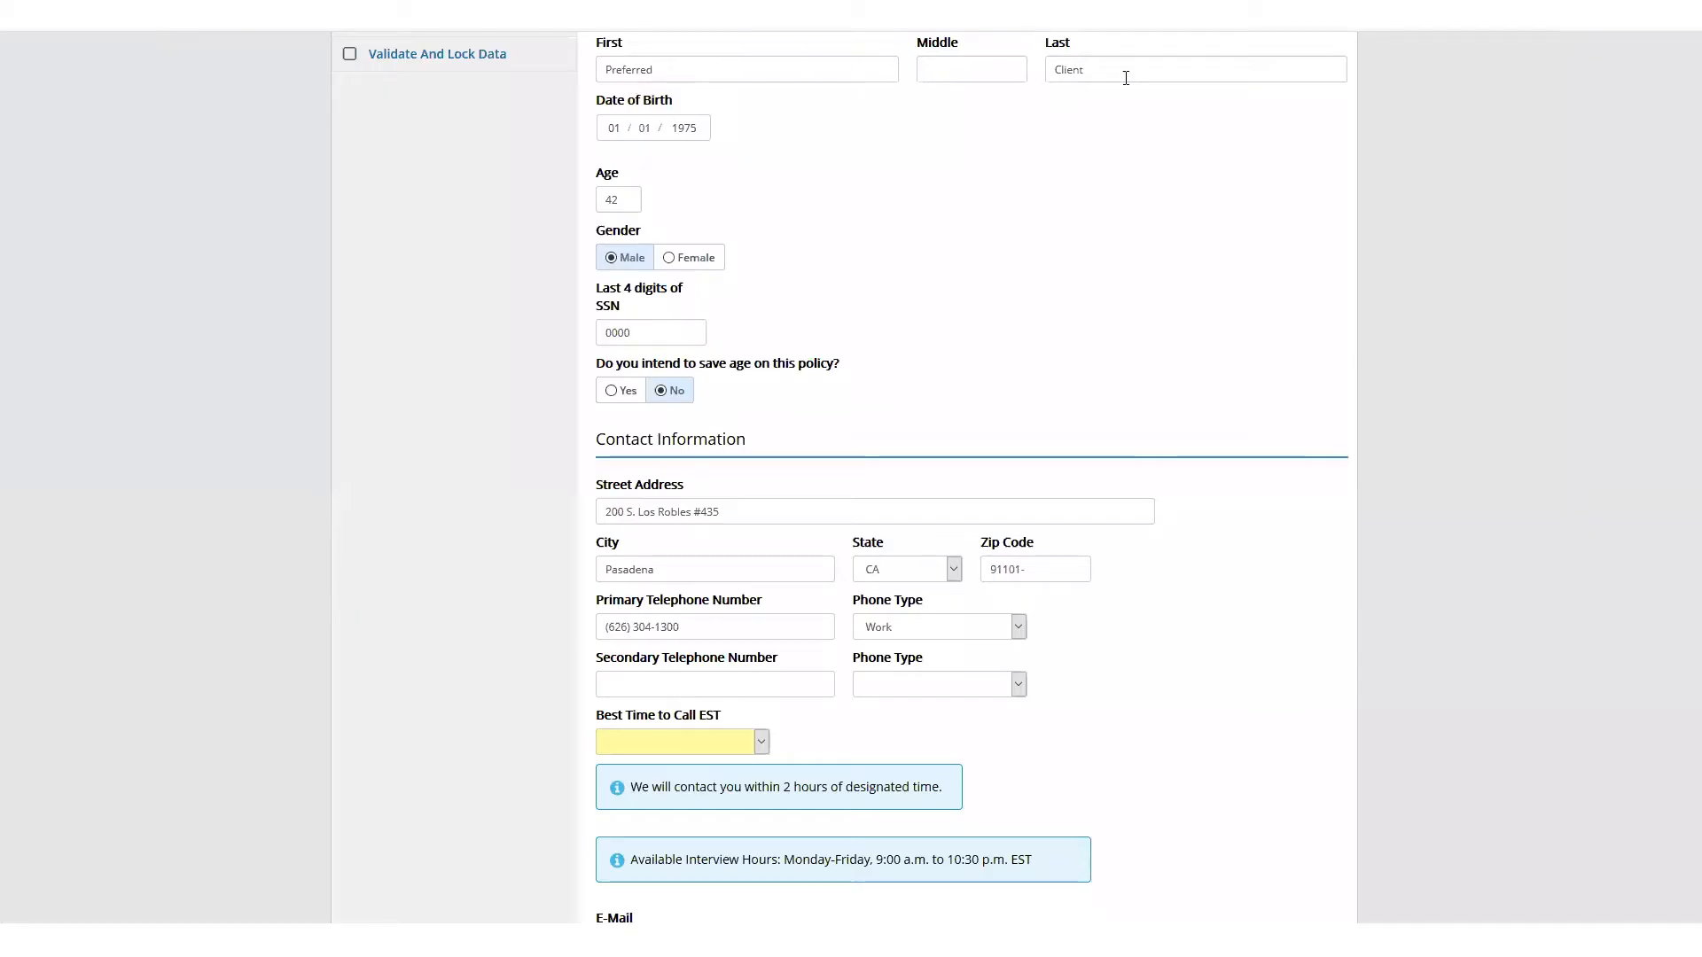
{"action": "scroll", "coordinate": [877, 448], "scroll_direction": "up", "scroll_amount": 2}
{"action": "scroll", "coordinate": [875, 479], "scroll_direction": "down", "scroll_amount": 1}
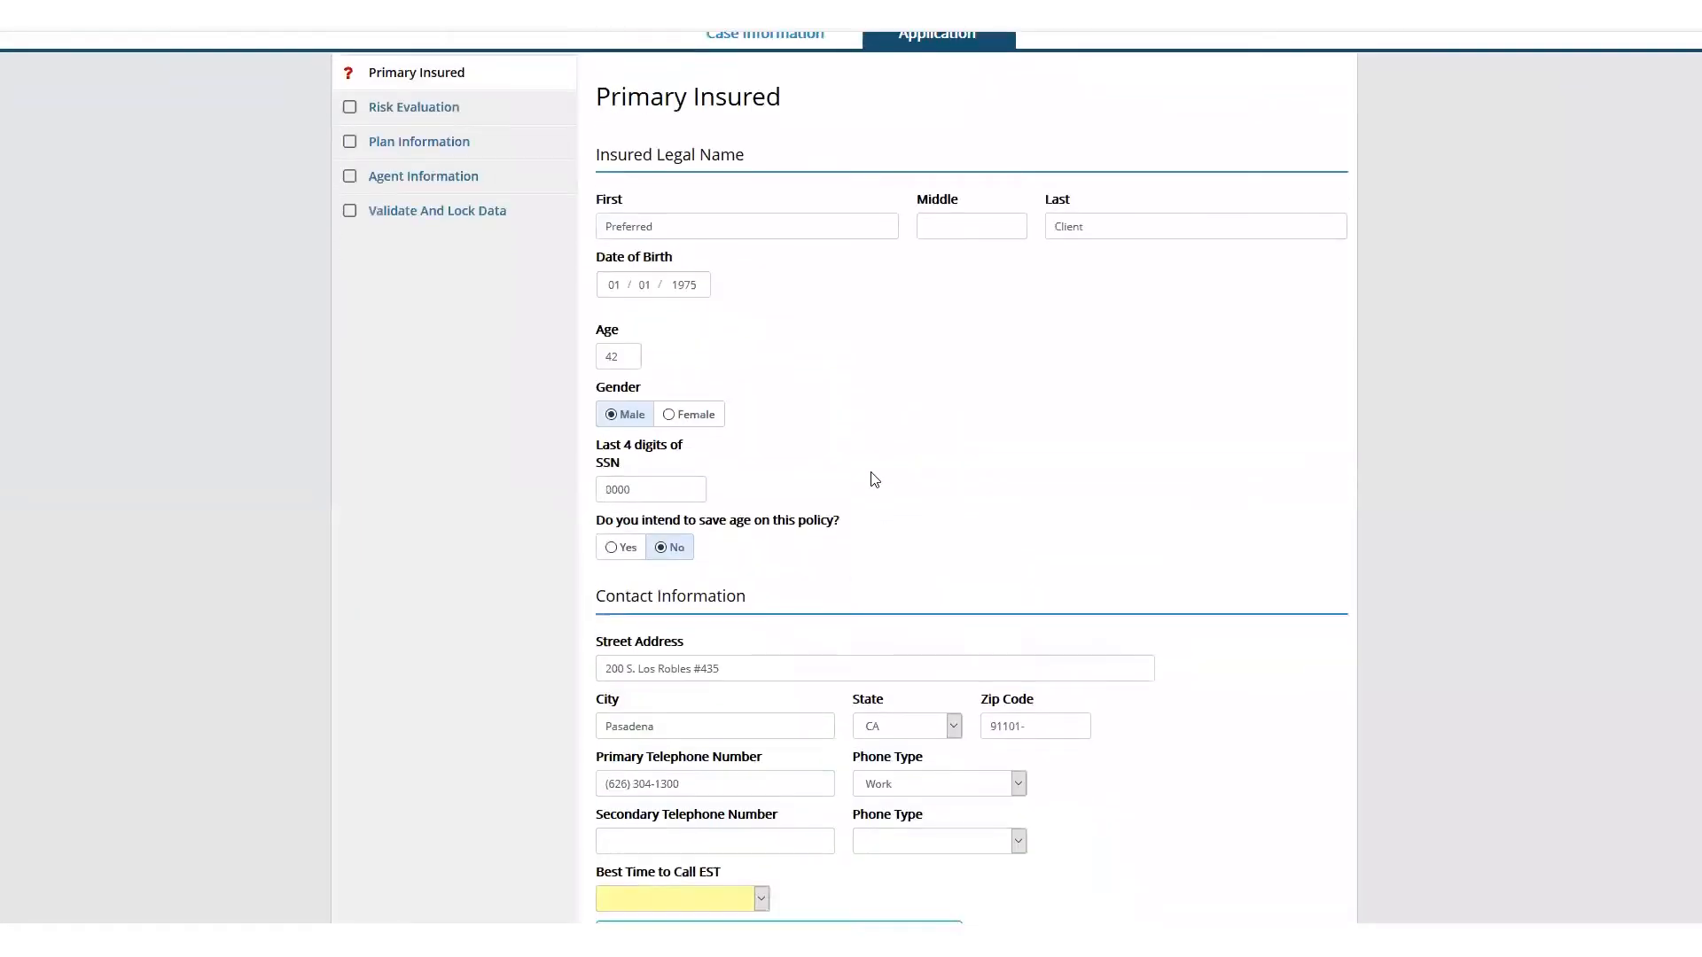
{"action": "scroll", "coordinate": [875, 479], "scroll_direction": "down", "scroll_amount": 3}
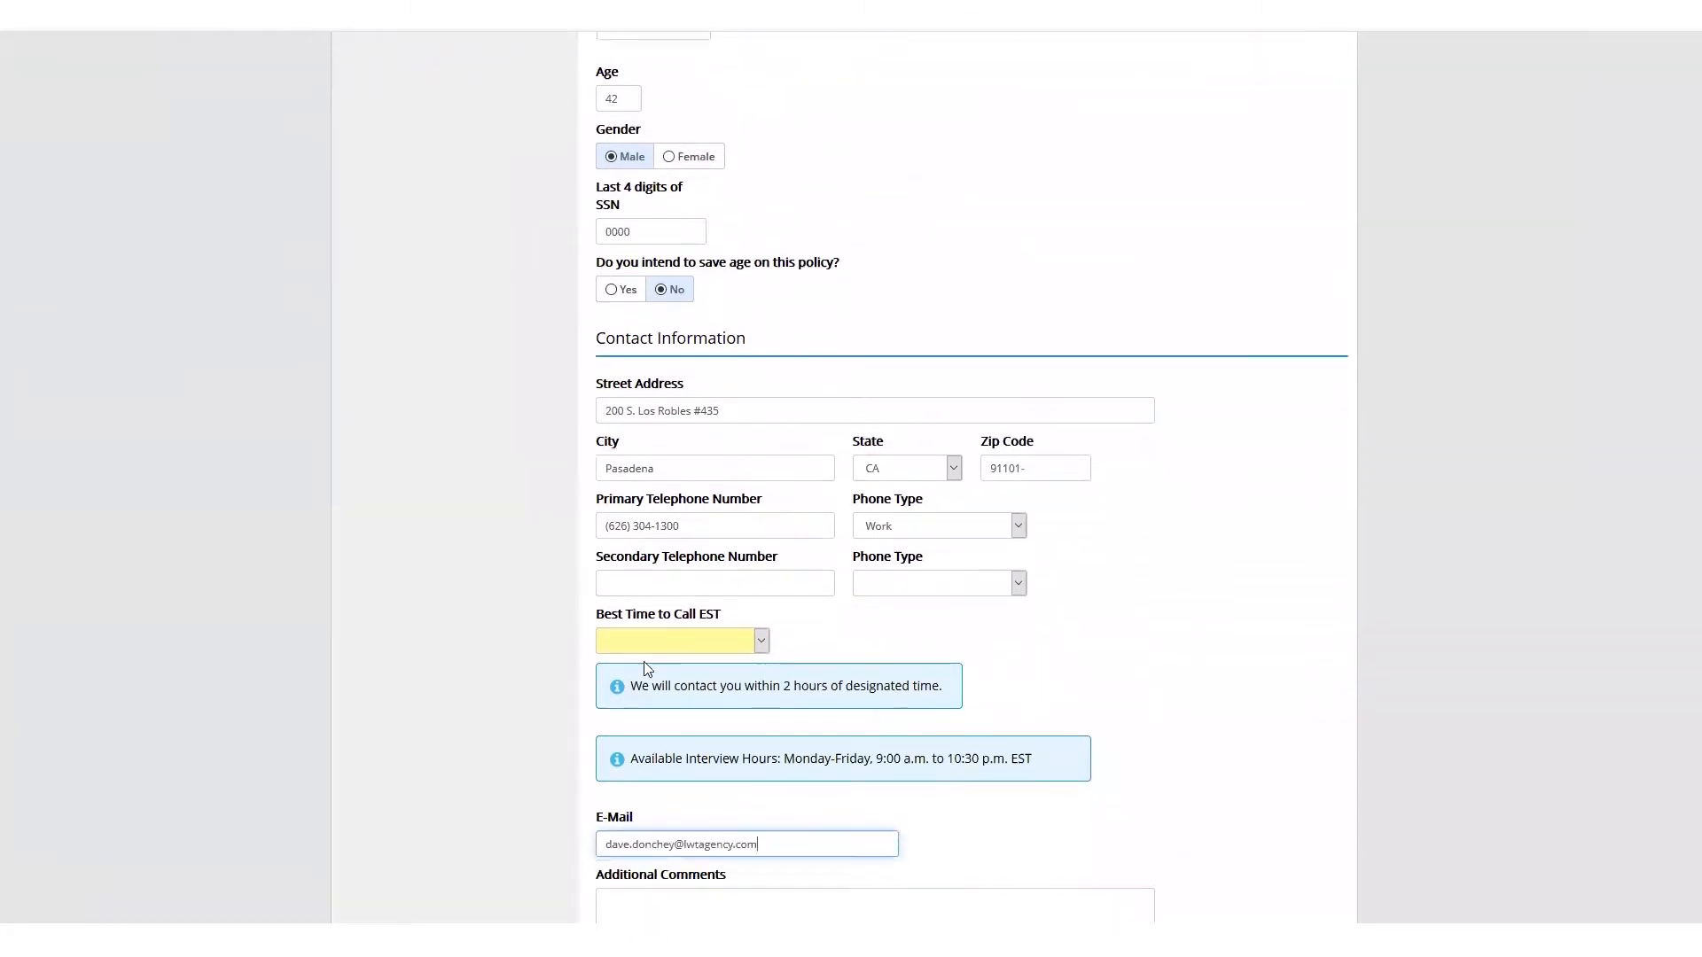
{"action": "left_click", "coordinate": [683, 643]}
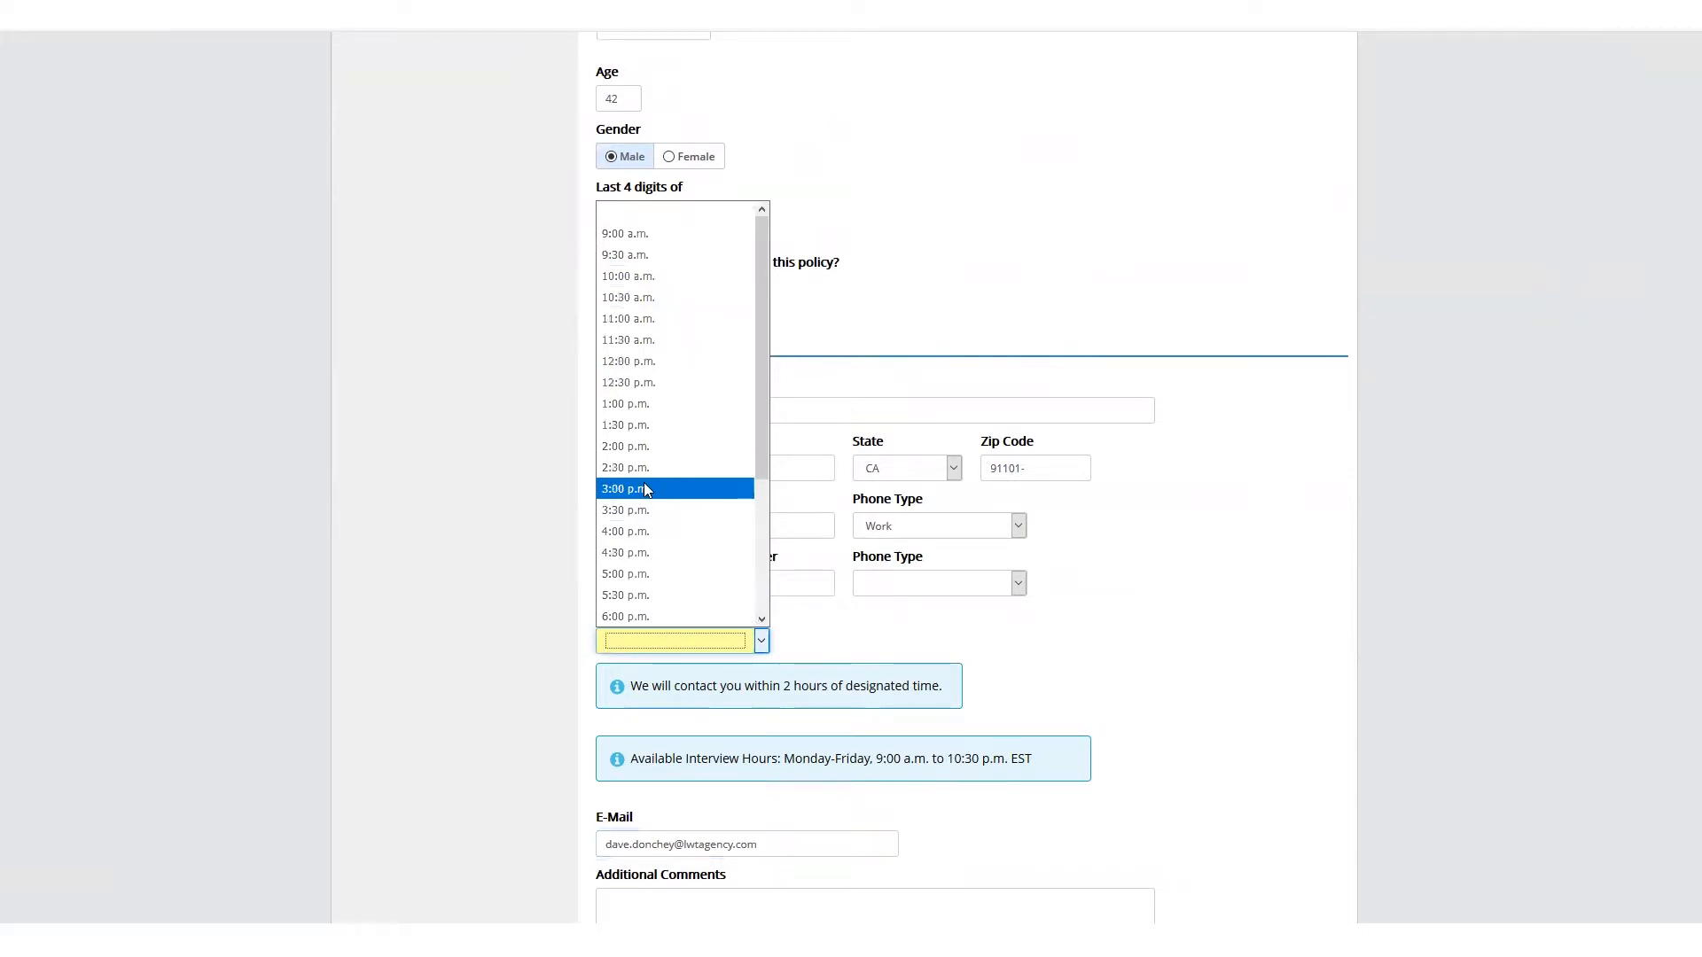
{"action": "left_click", "coordinate": [644, 484]}
Set the purpose of the insurance to Family Protection and continue to the Risk Evaluation page
{"action": "scroll", "coordinate": [1120, 654], "scroll_direction": "down", "scroll_amount": 1}
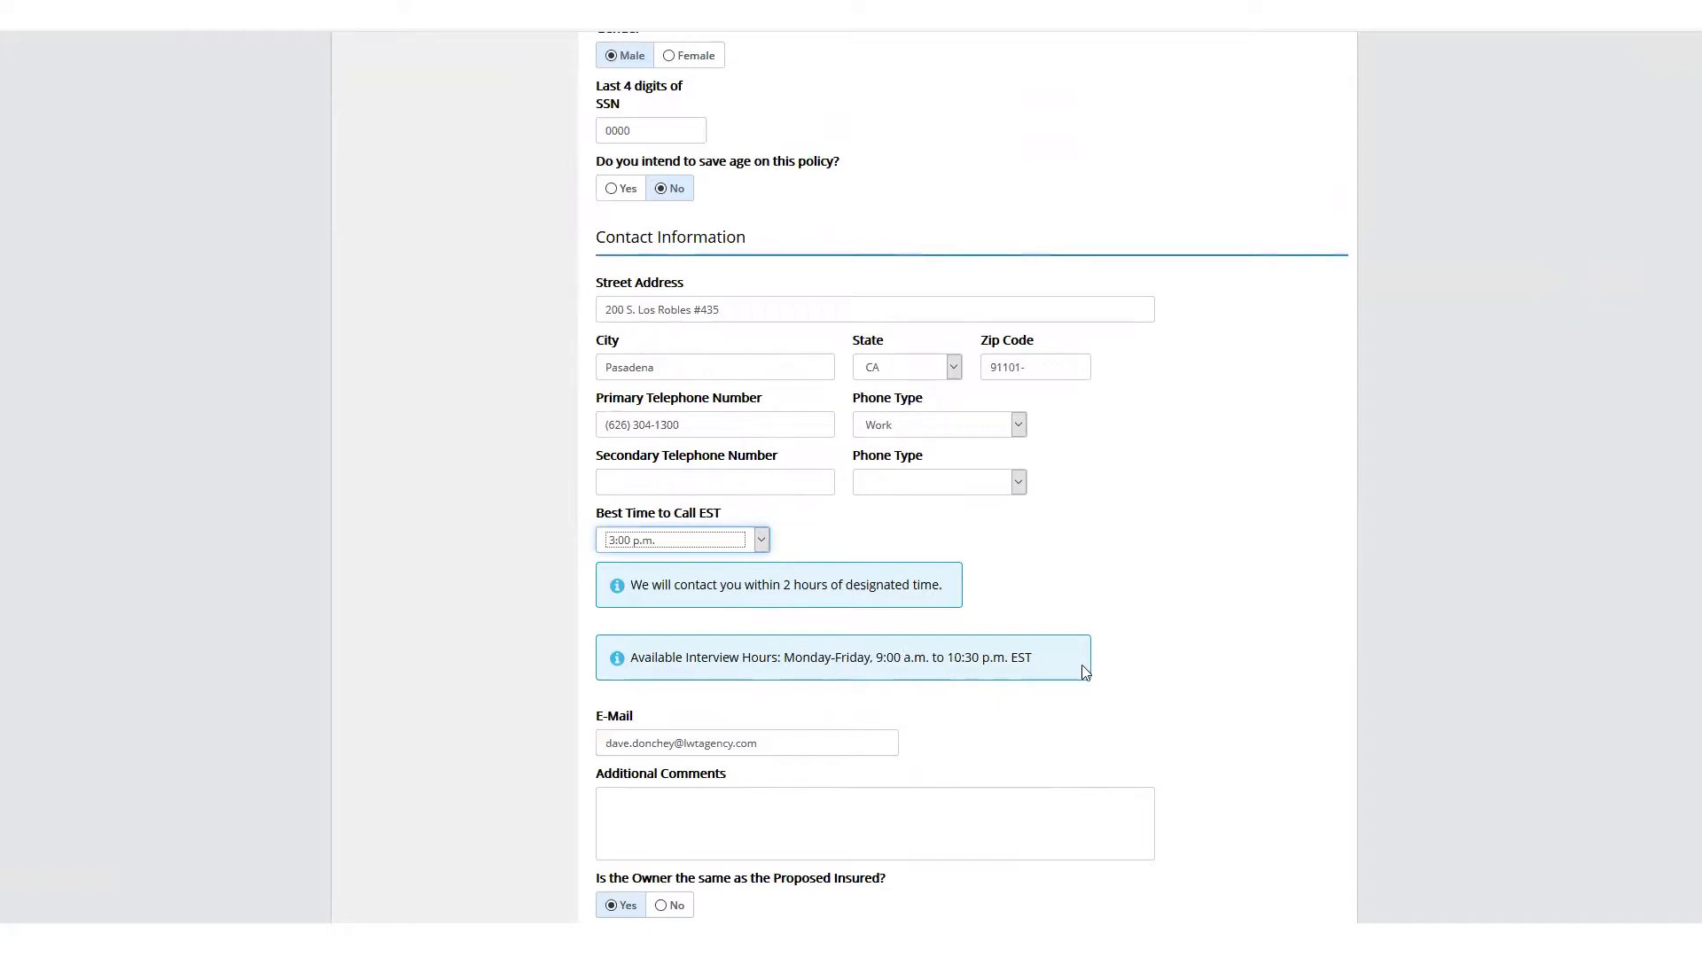
{"action": "scroll", "coordinate": [1097, 737], "scroll_direction": "down", "scroll_amount": 1}
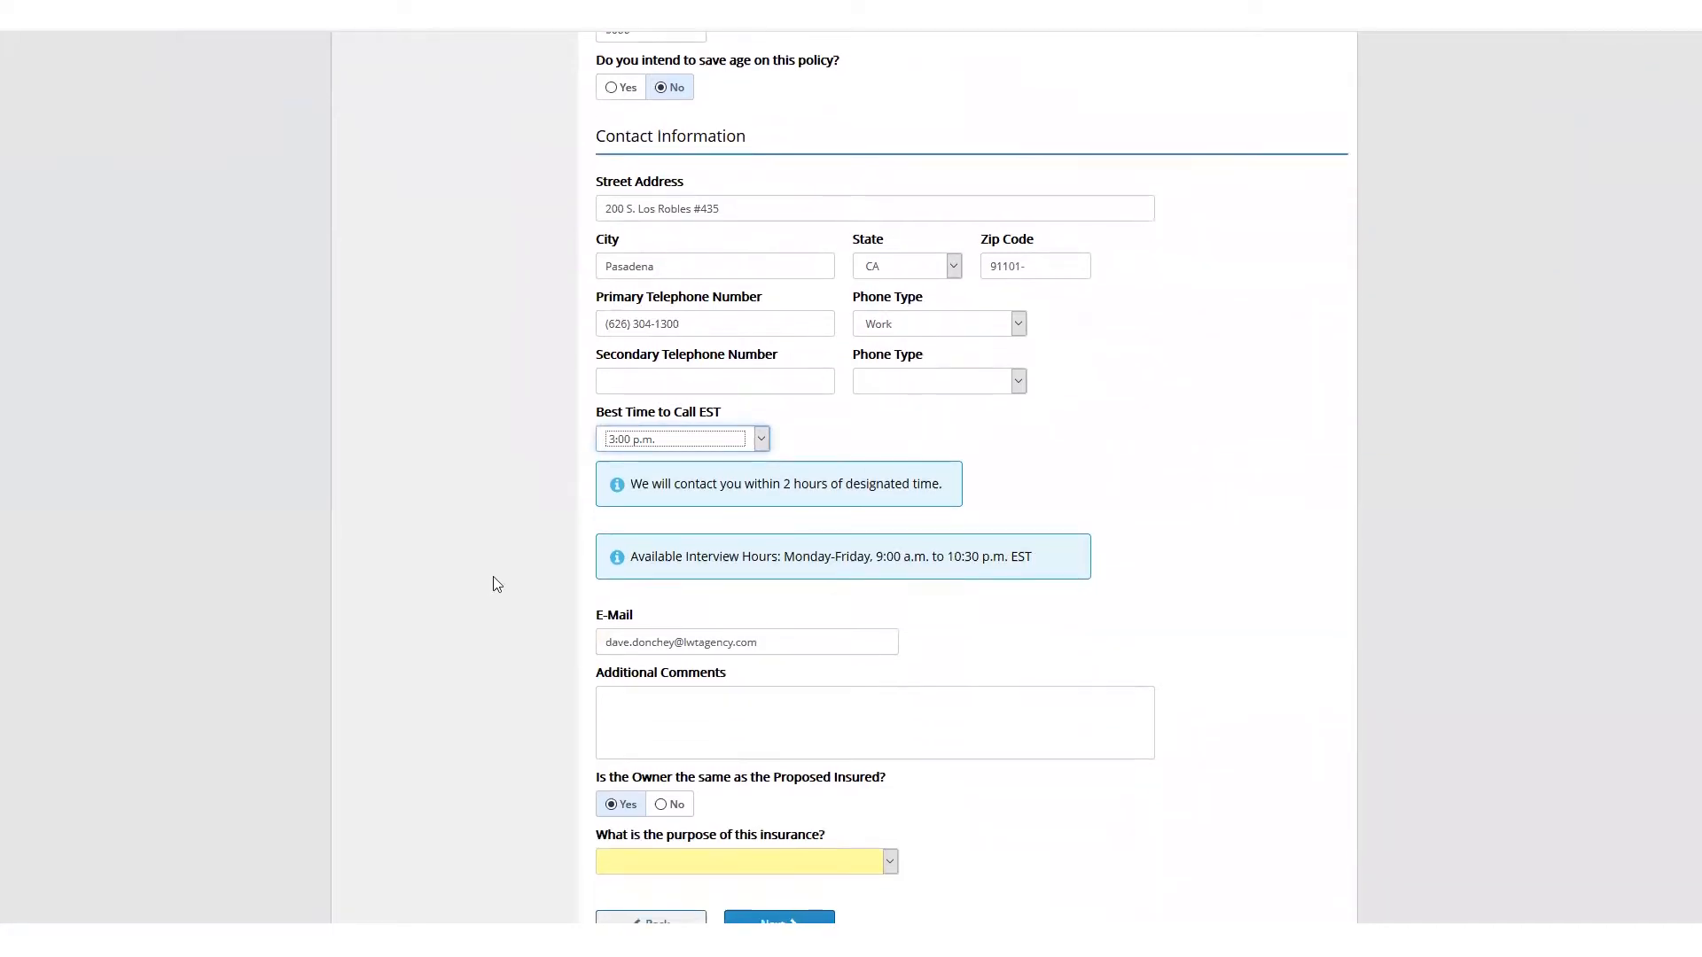
{"action": "left_click_drag", "start_coordinate": [794, 644], "coordinate": [505, 661]}
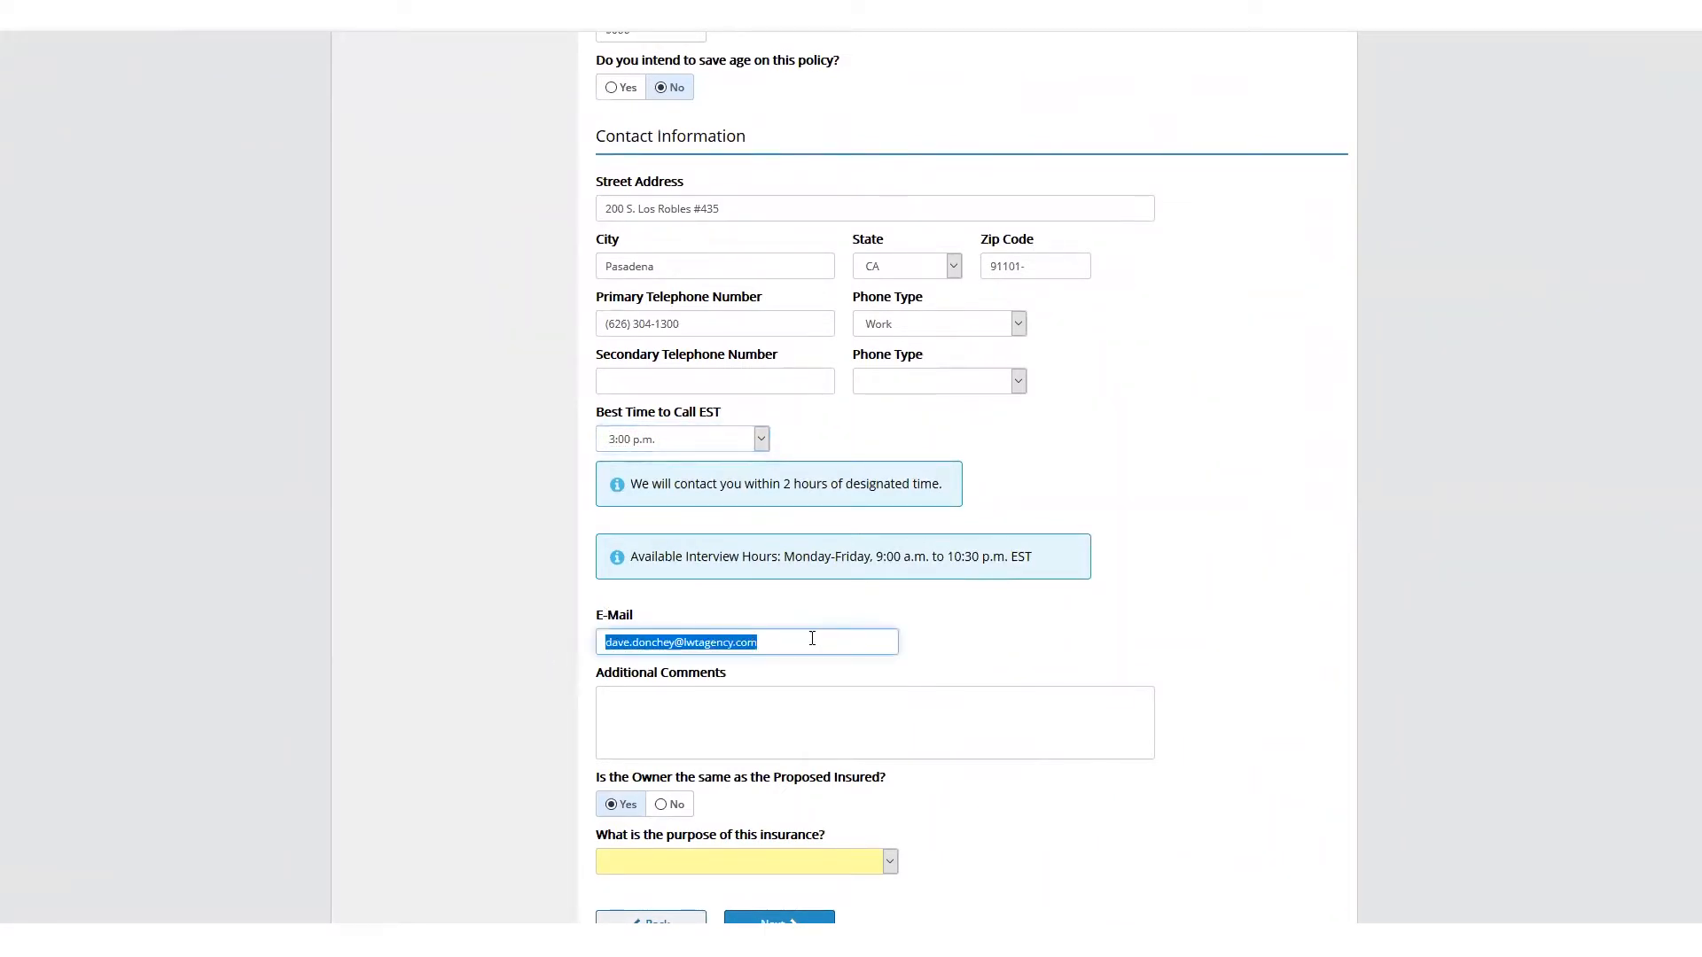
{"action": "scroll", "coordinate": [886, 636], "scroll_direction": "down", "scroll_amount": 1}
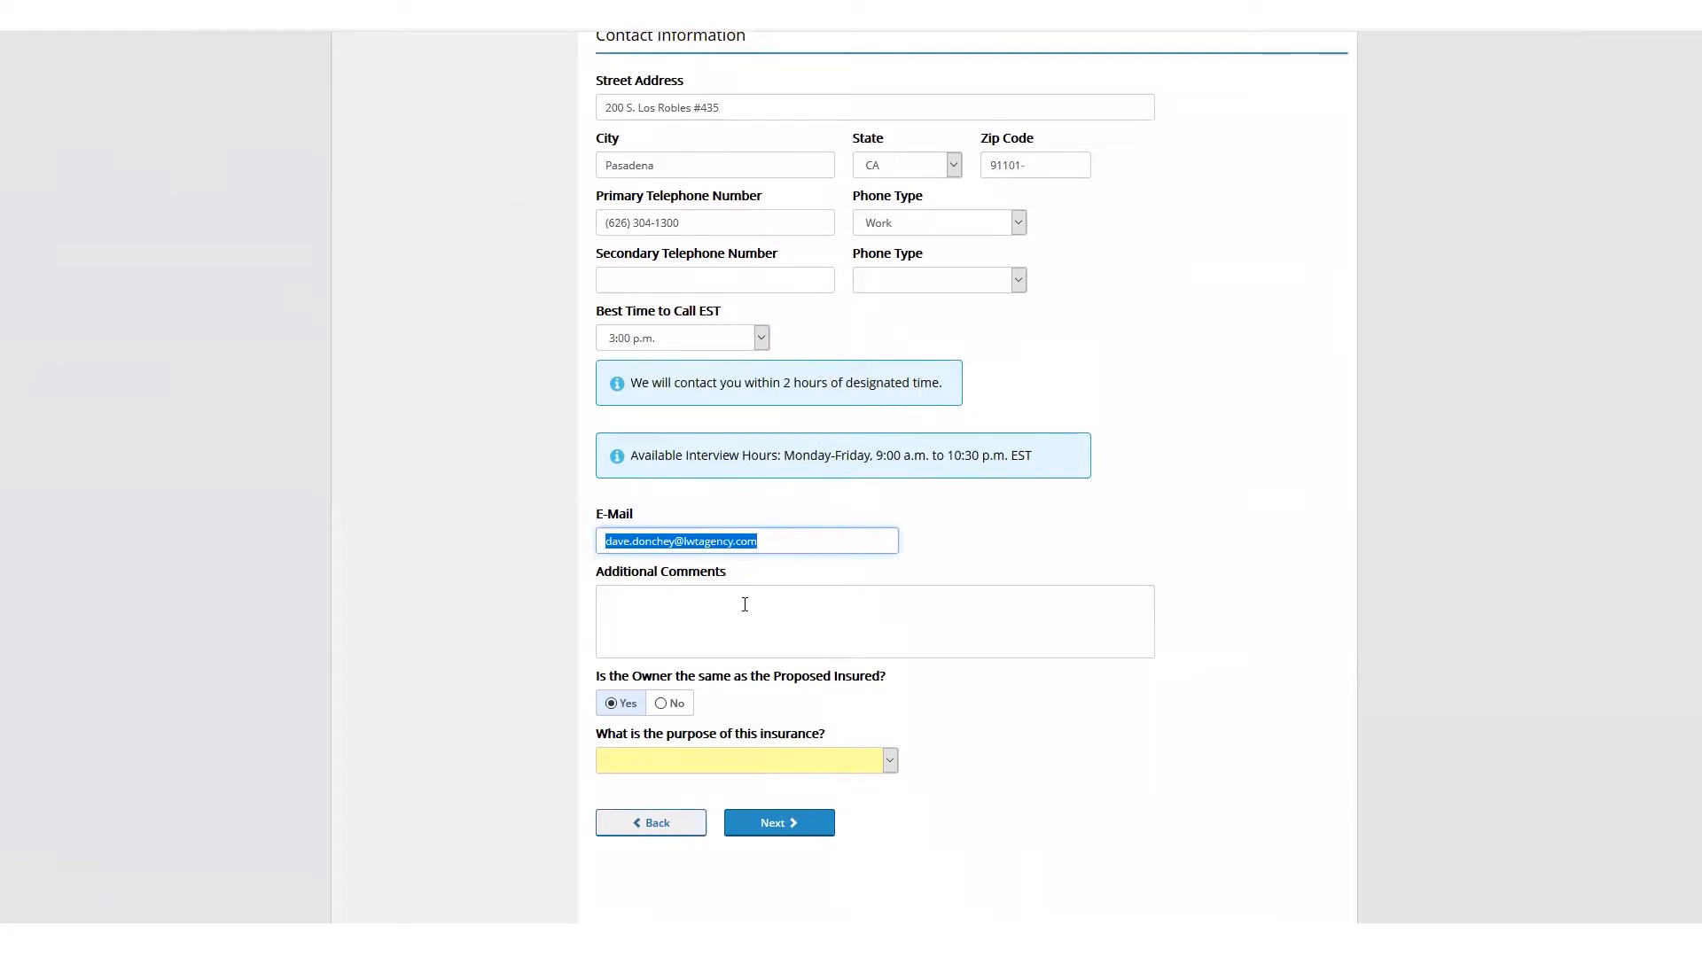
{"action": "left_click", "coordinate": [720, 627]}
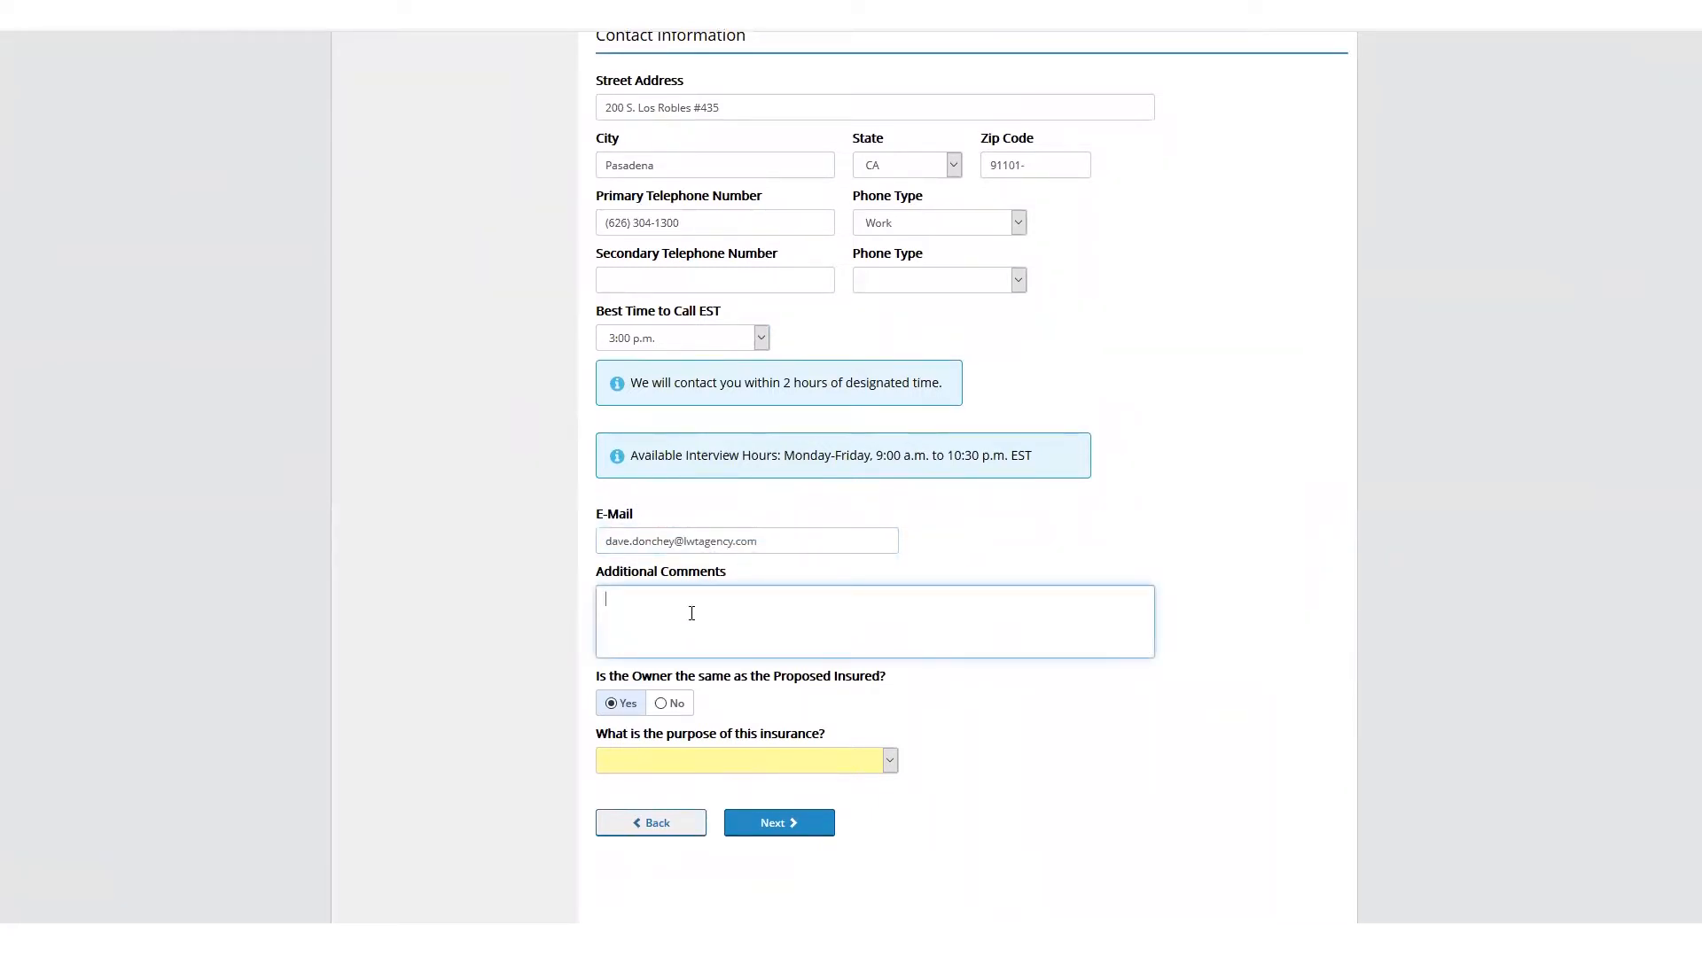
{"action": "left_click", "coordinate": [682, 755]}
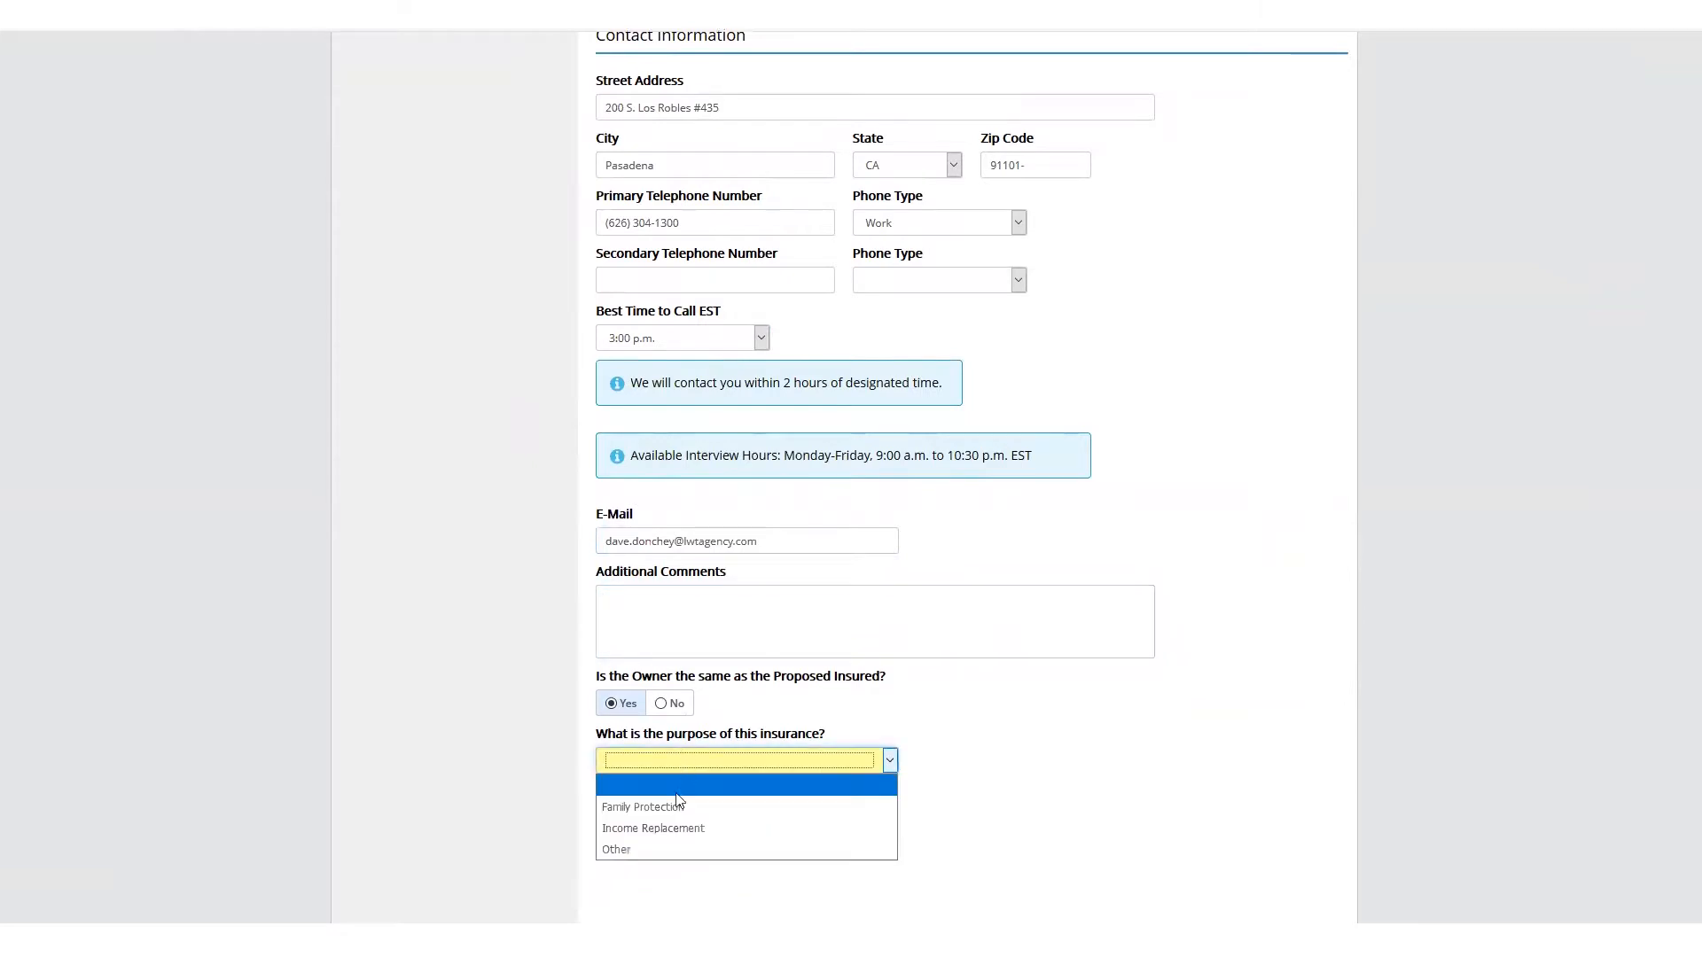
{"action": "left_click", "coordinate": [675, 806]}
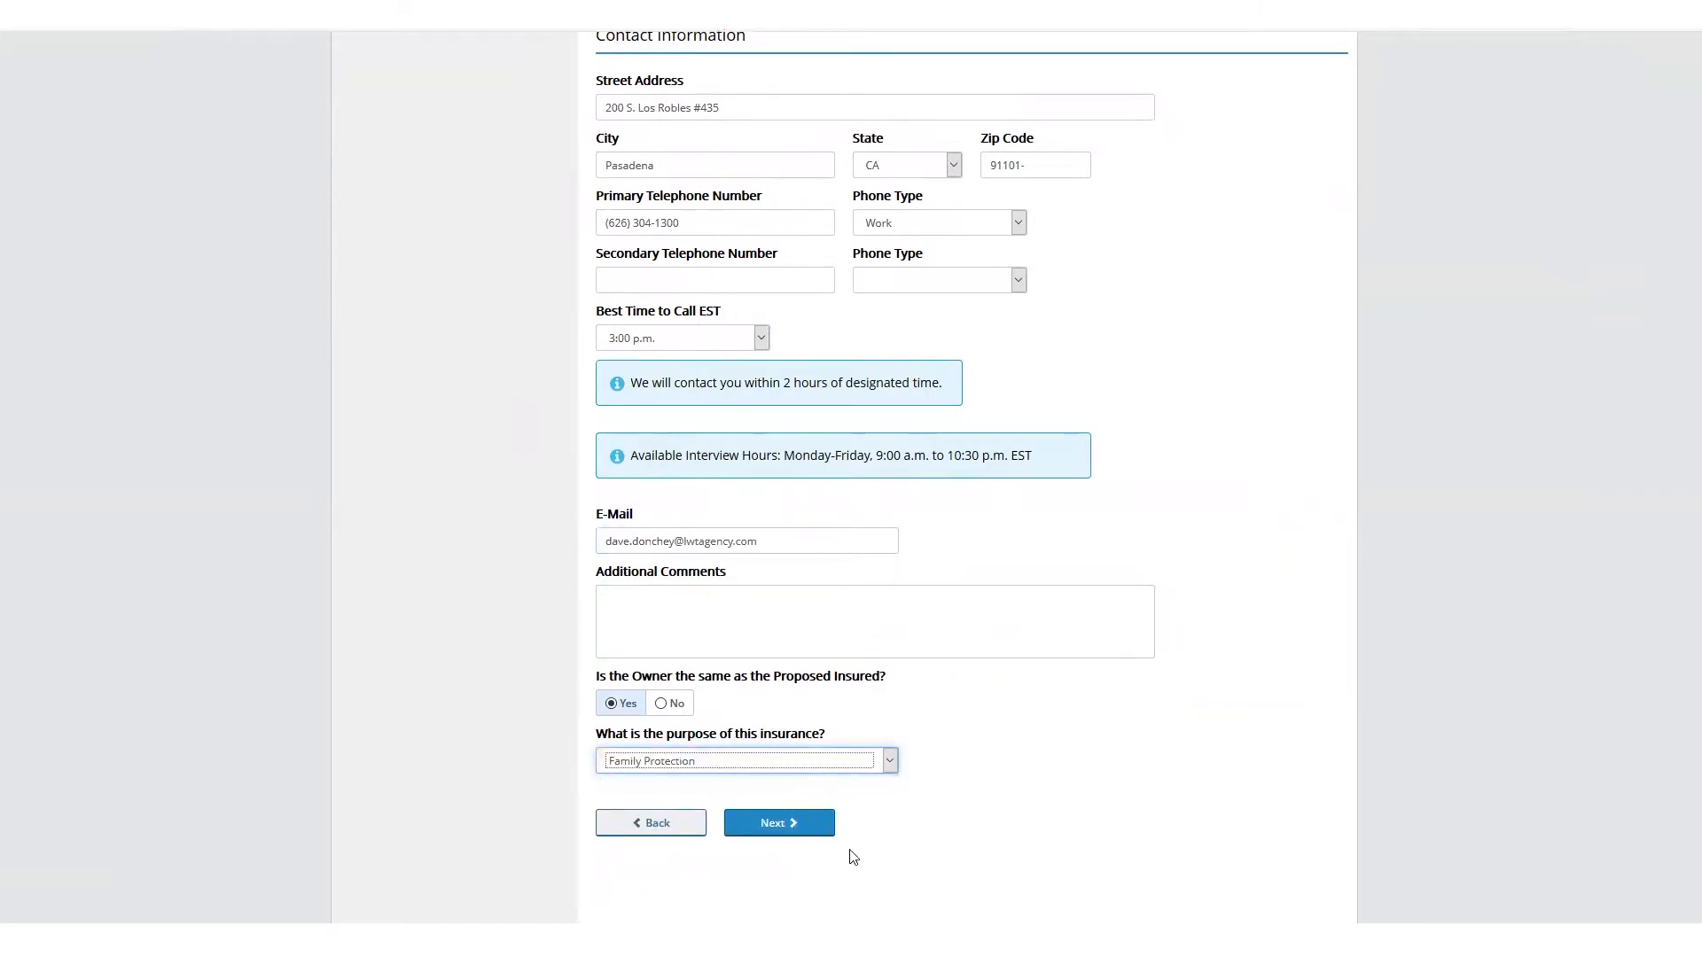
{"action": "scroll", "coordinate": [851, 856], "scroll_direction": "up", "scroll_amount": 4}
{"action": "scroll", "coordinate": [850, 856], "scroll_direction": "up", "scroll_amount": 5}
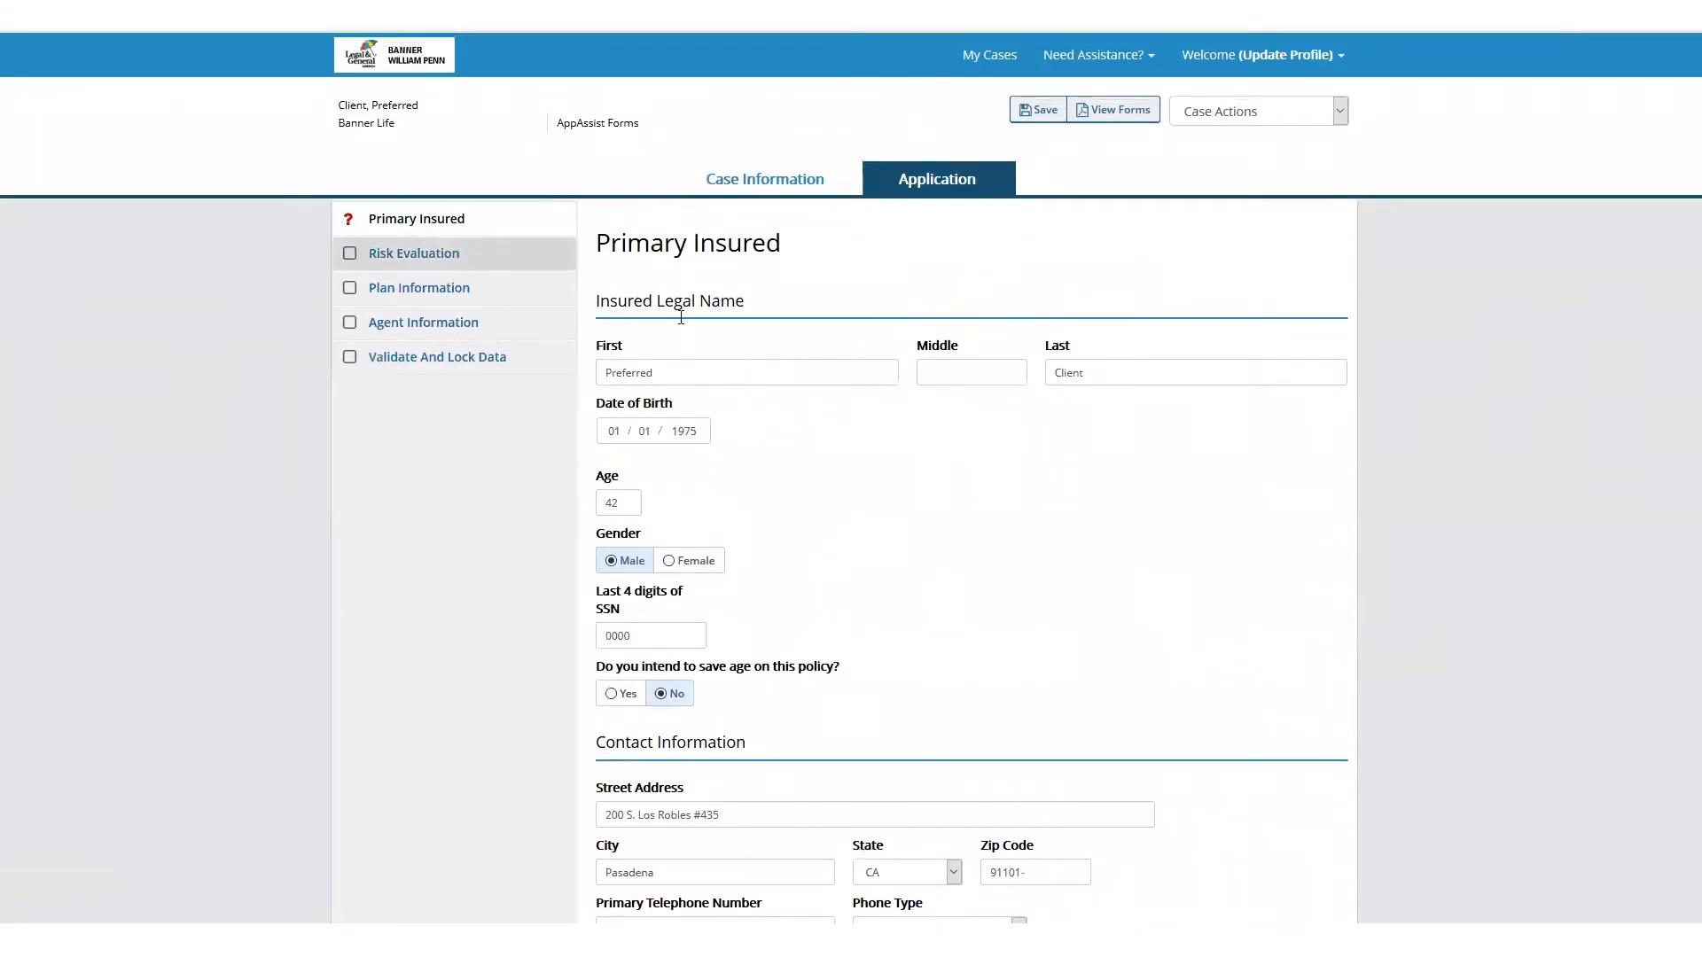
{"action": "scroll", "coordinate": [855, 520], "scroll_direction": "down", "scroll_amount": 7}
{"action": "scroll", "coordinate": [832, 721], "scroll_direction": "down", "scroll_amount": 5}
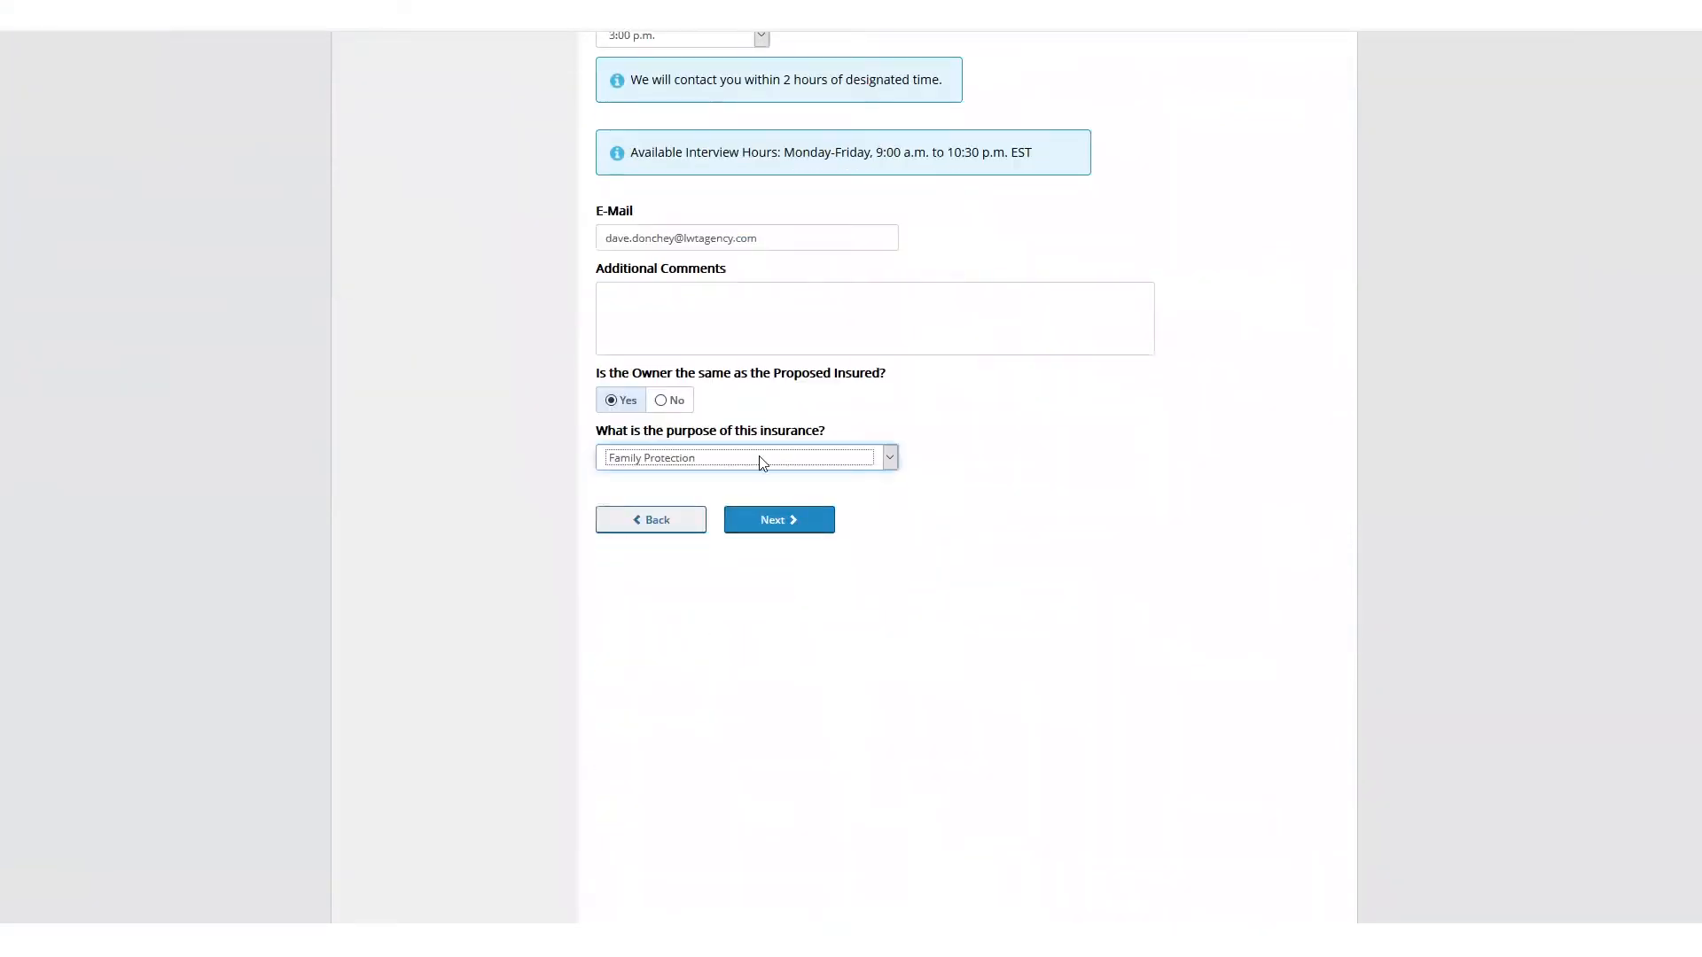
{"action": "left_click", "coordinate": [769, 532]}
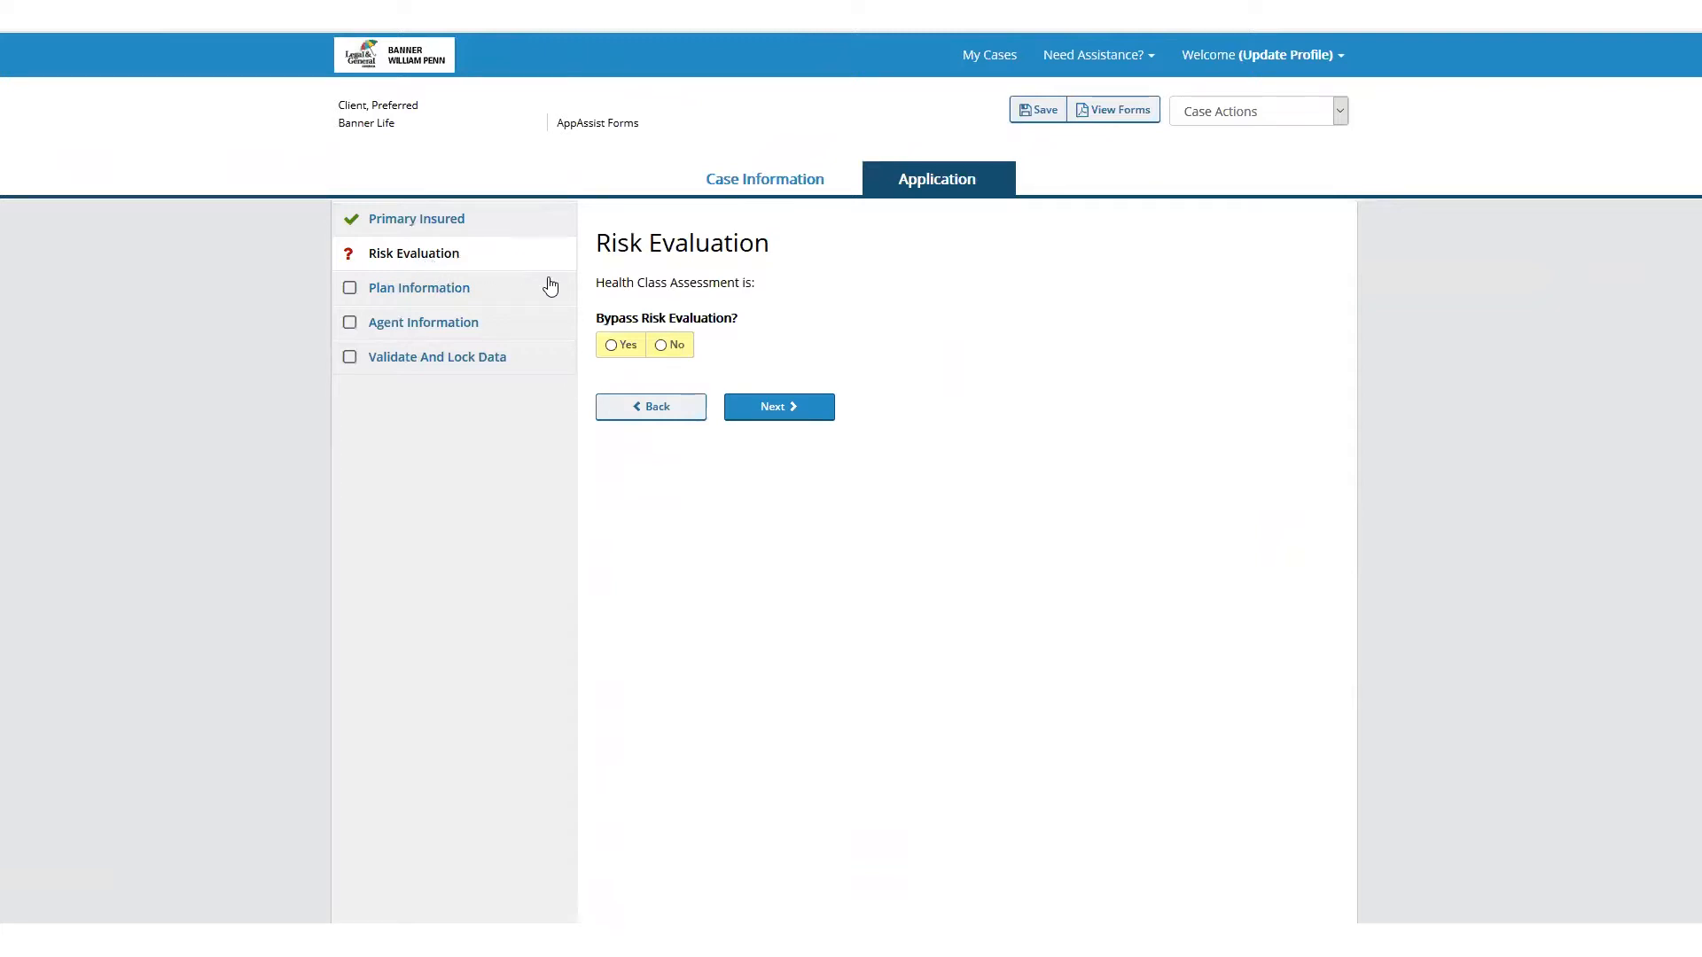
Bypass the risk evaluation with a tentative health class of Preferred Plus and continue to Plan Information
{"action": "left_click", "coordinate": [614, 346]}
{"action": "left_click", "coordinate": [679, 404]}
{"action": "left_click", "coordinate": [679, 405]}
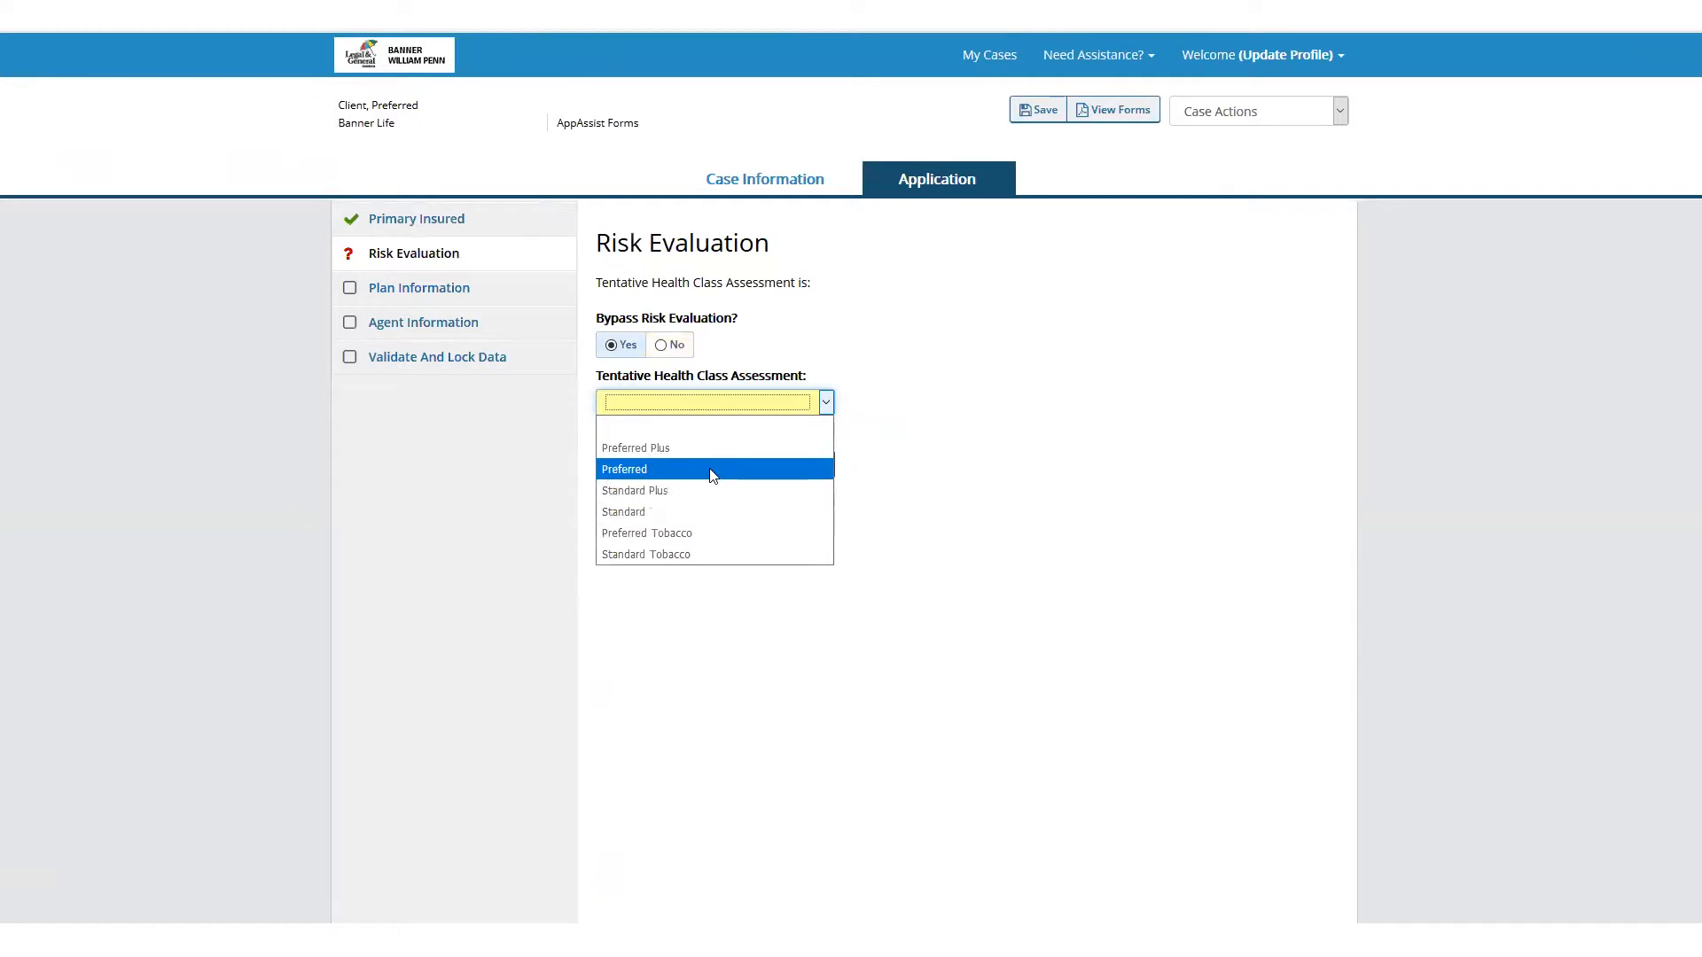
{"action": "left_click", "coordinate": [718, 451]}
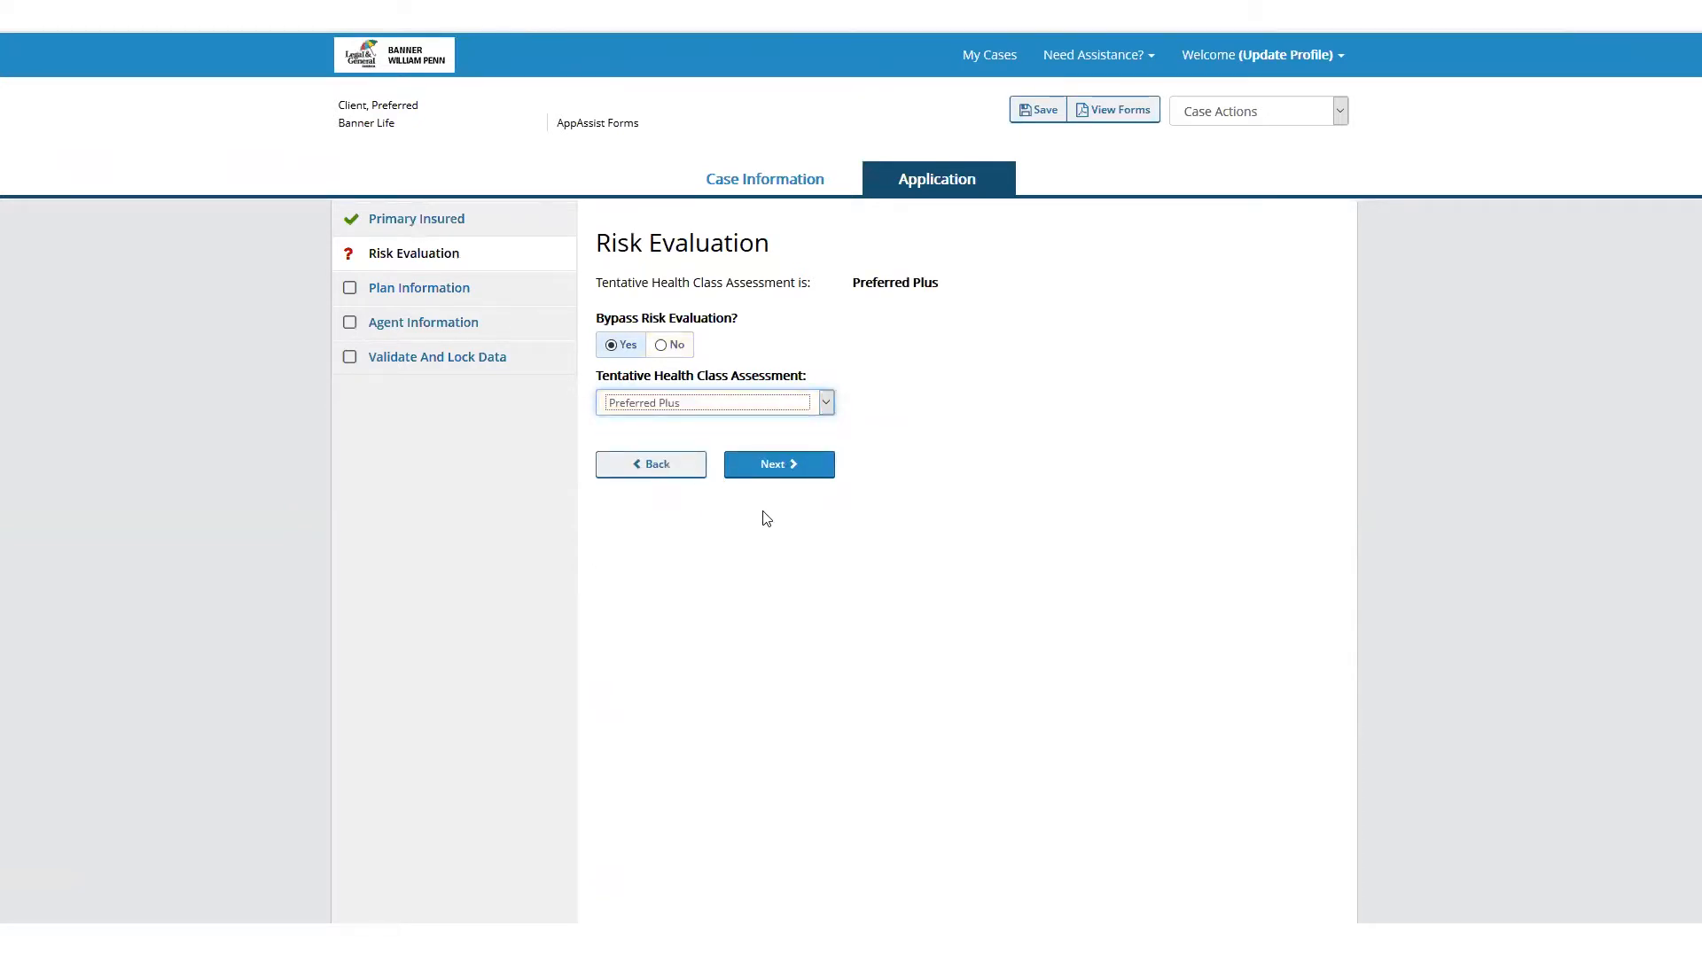
{"action": "left_click", "coordinate": [780, 473]}
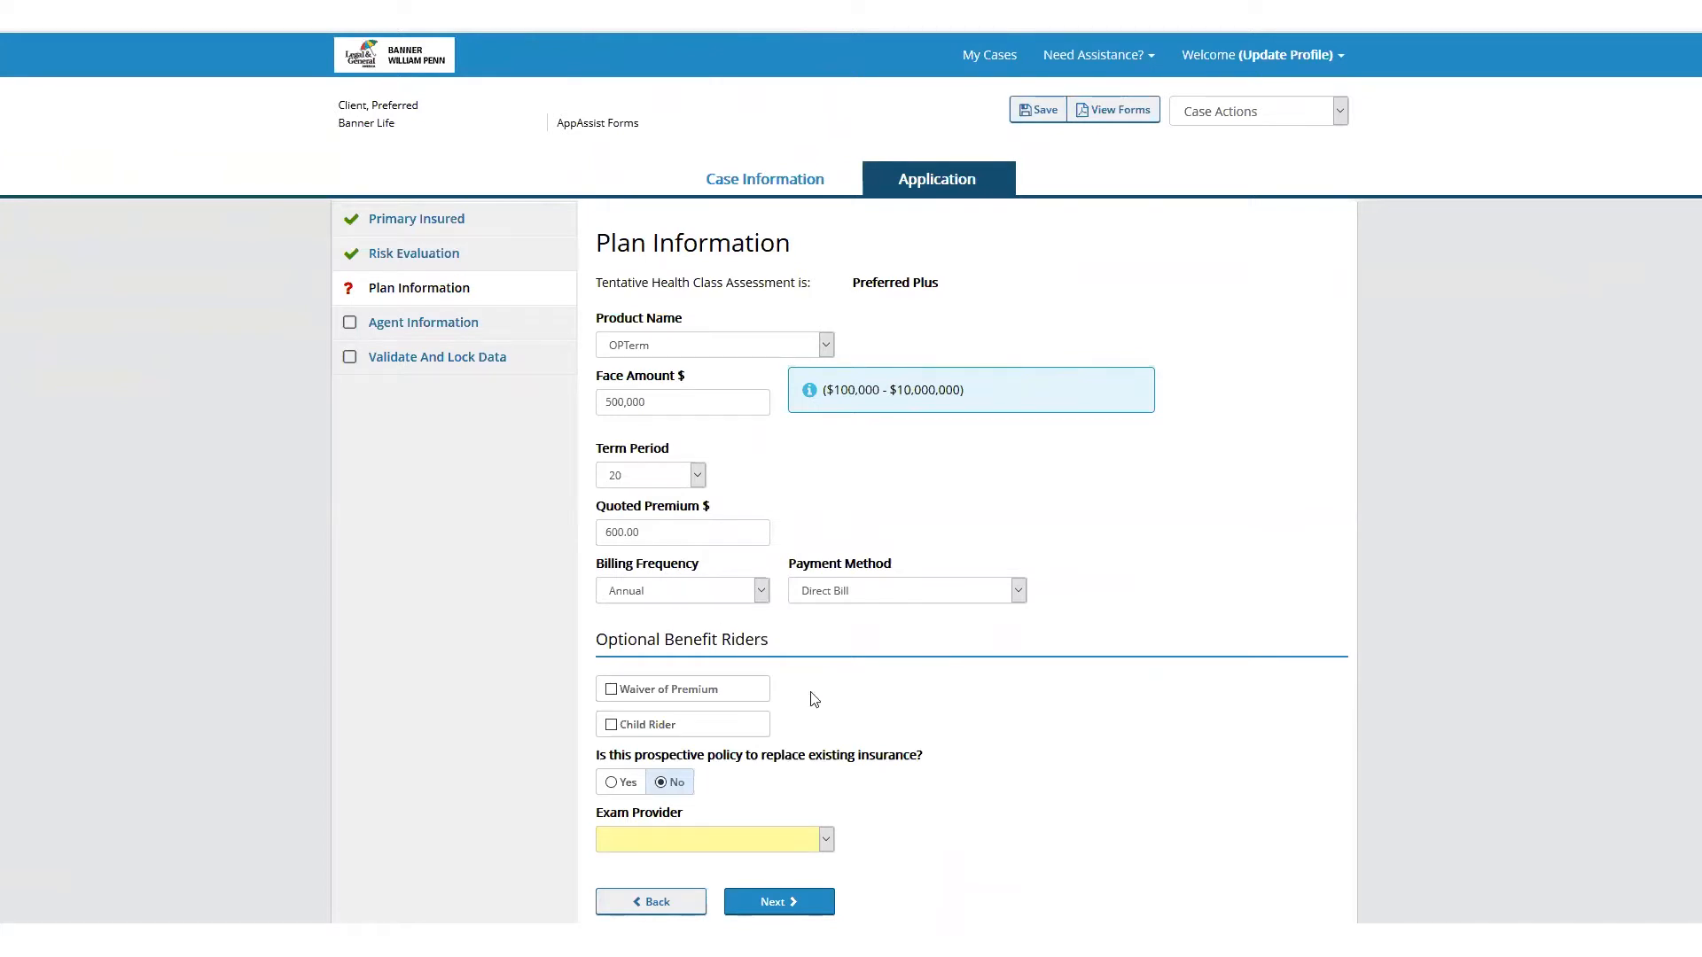
Choose ExamOne as the exam provider for the plan and continue to the Agent Information page
{"action": "scroll", "coordinate": [859, 727], "scroll_direction": "down", "scroll_amount": 1}
{"action": "scroll", "coordinate": [919, 695], "scroll_direction": "down", "scroll_amount": 1}
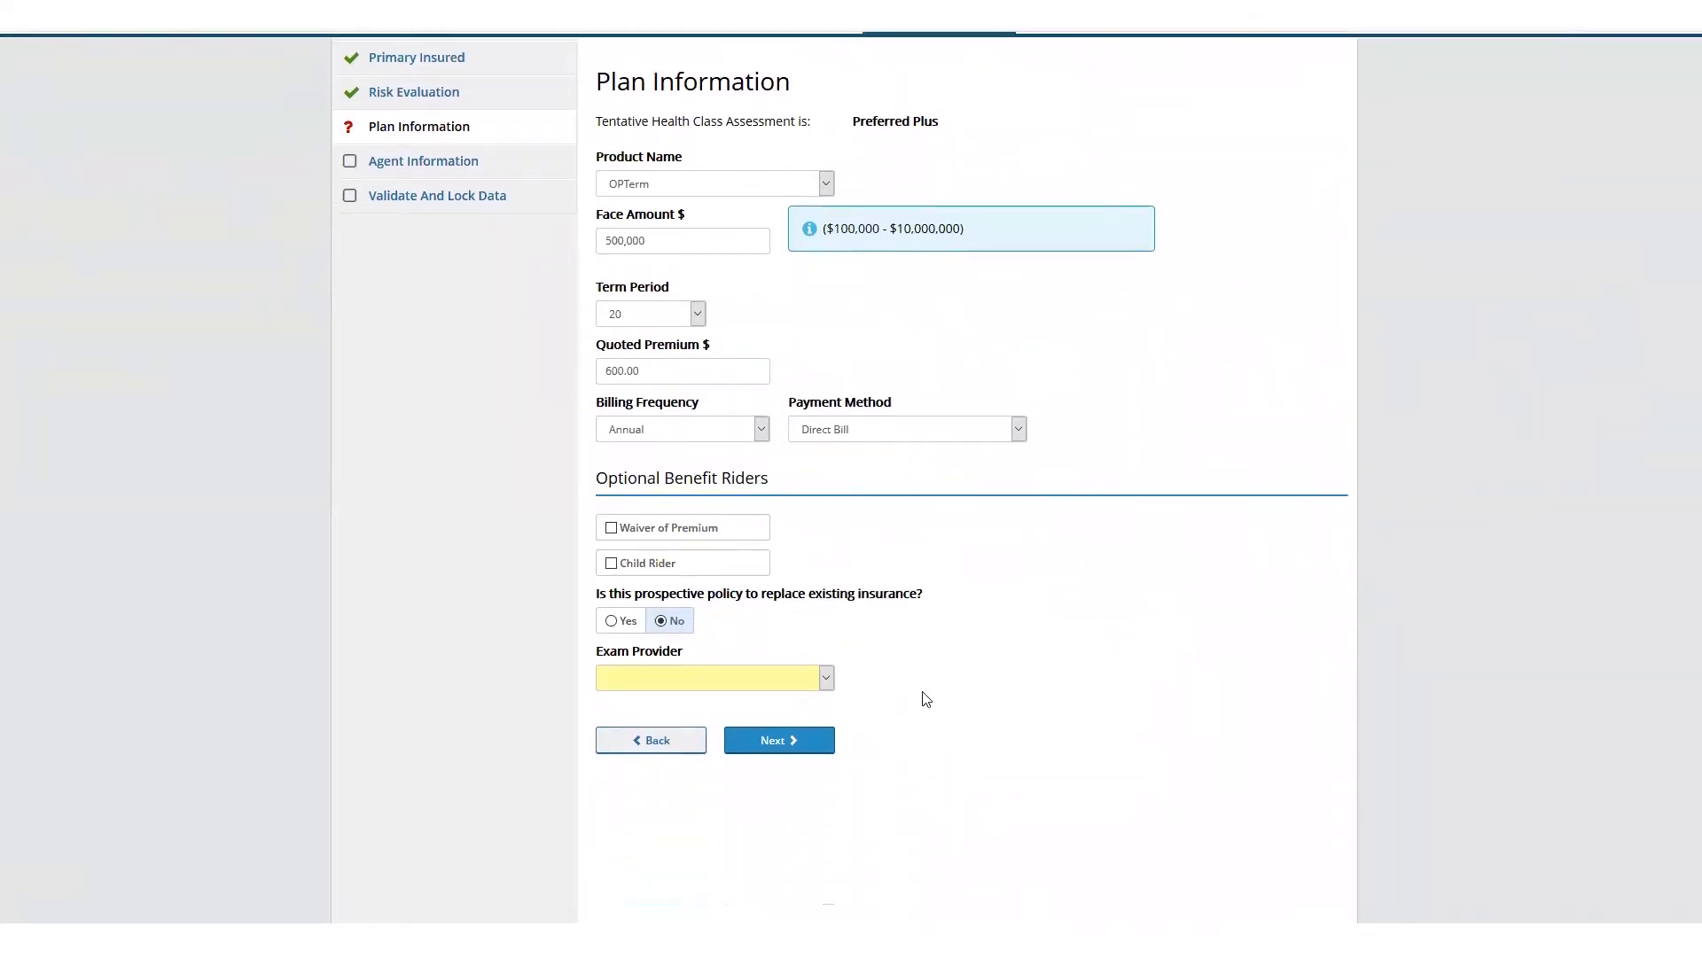
{"action": "left_click", "coordinate": [702, 644]}
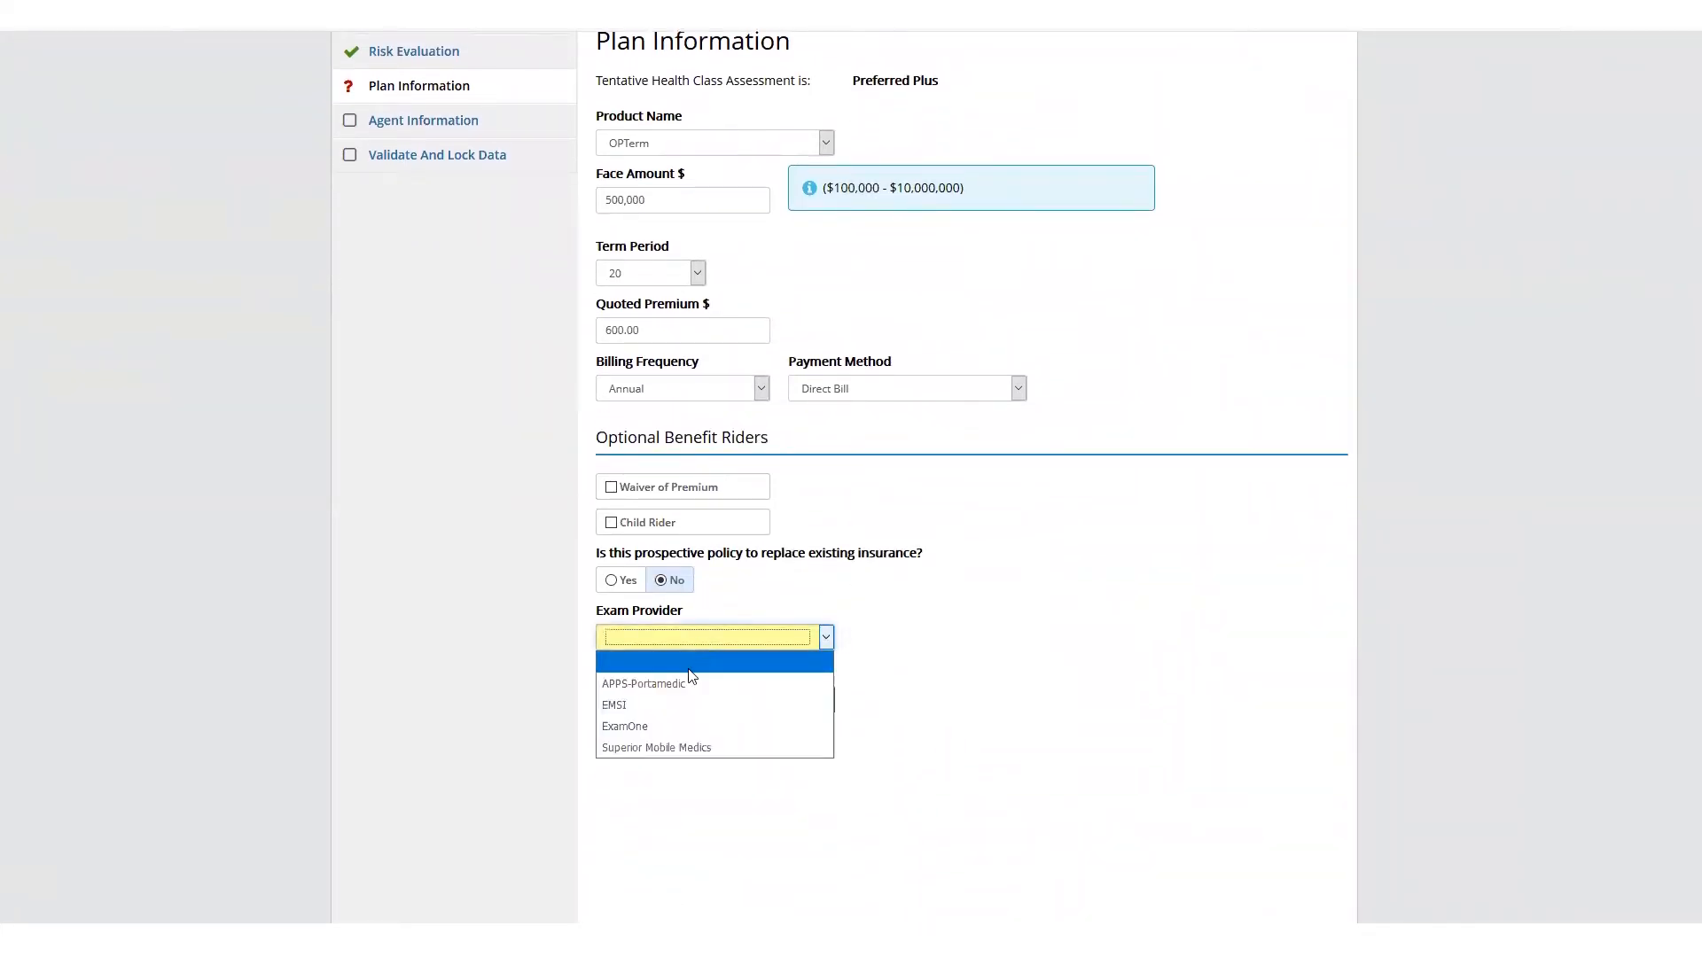
{"action": "left_click", "coordinate": [672, 725]}
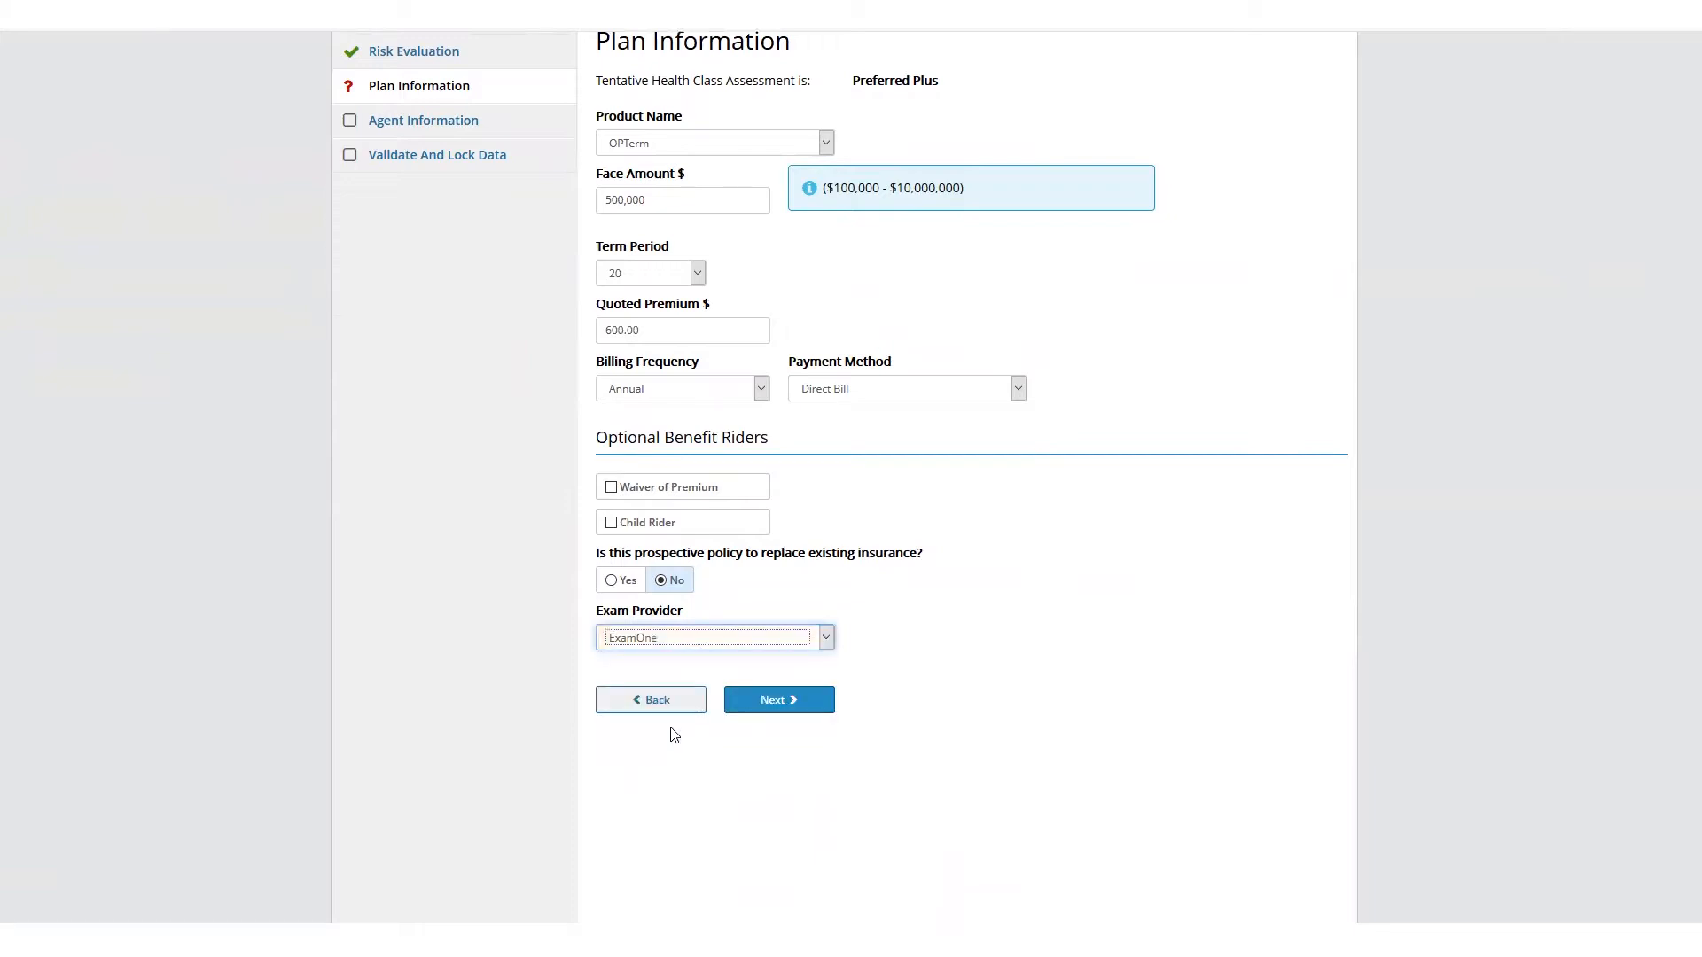
{"action": "scroll", "coordinate": [1147, 751], "scroll_direction": "up", "scroll_amount": 2}
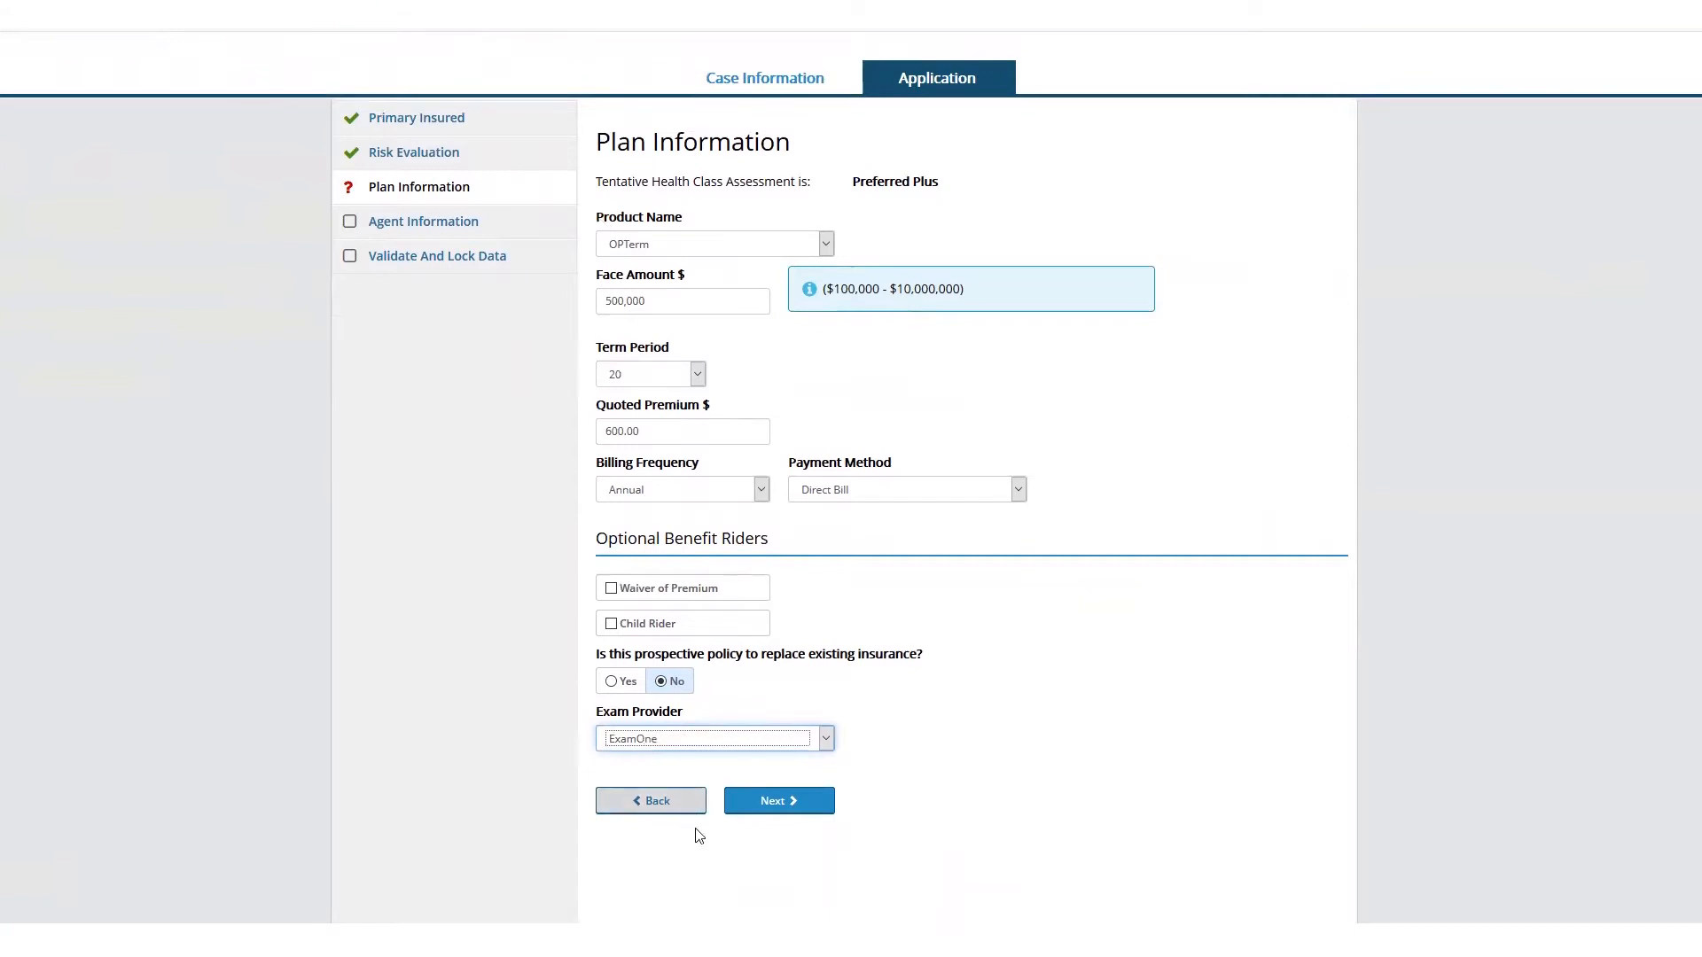
{"action": "left_click", "coordinate": [776, 803]}
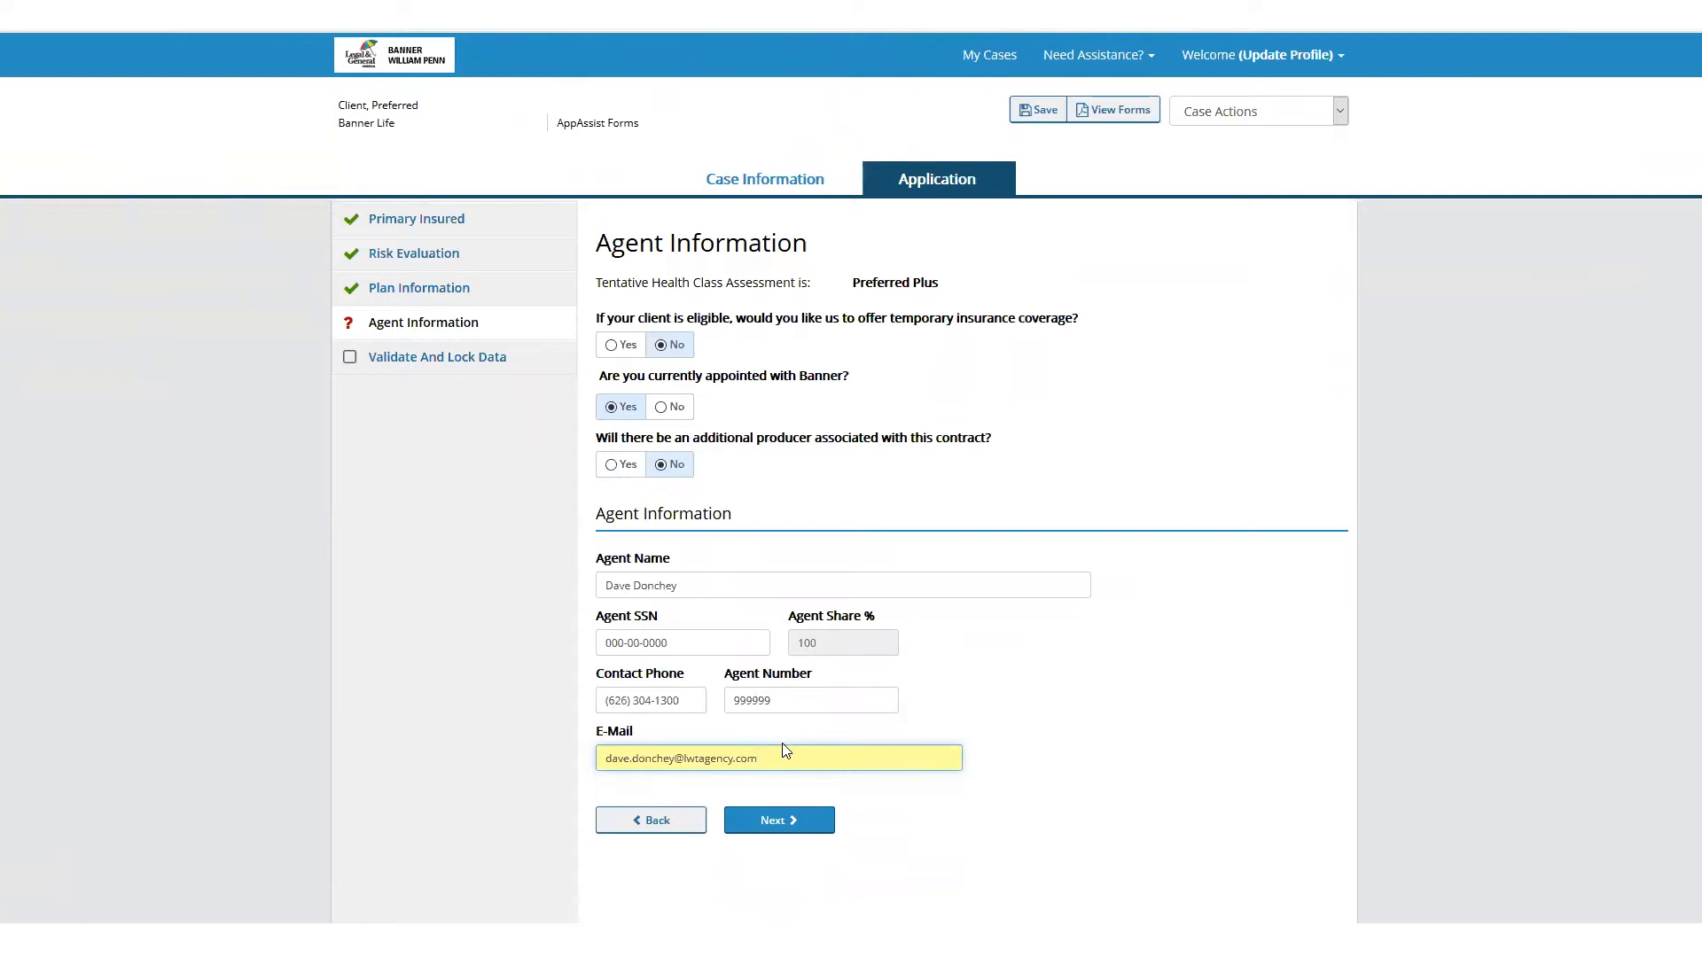
Finish the Agent Information page, lock the Request for Life Insurance and proceed to the approval process
{"action": "left_click_drag", "start_coordinate": [781, 759], "coordinate": [516, 759]}
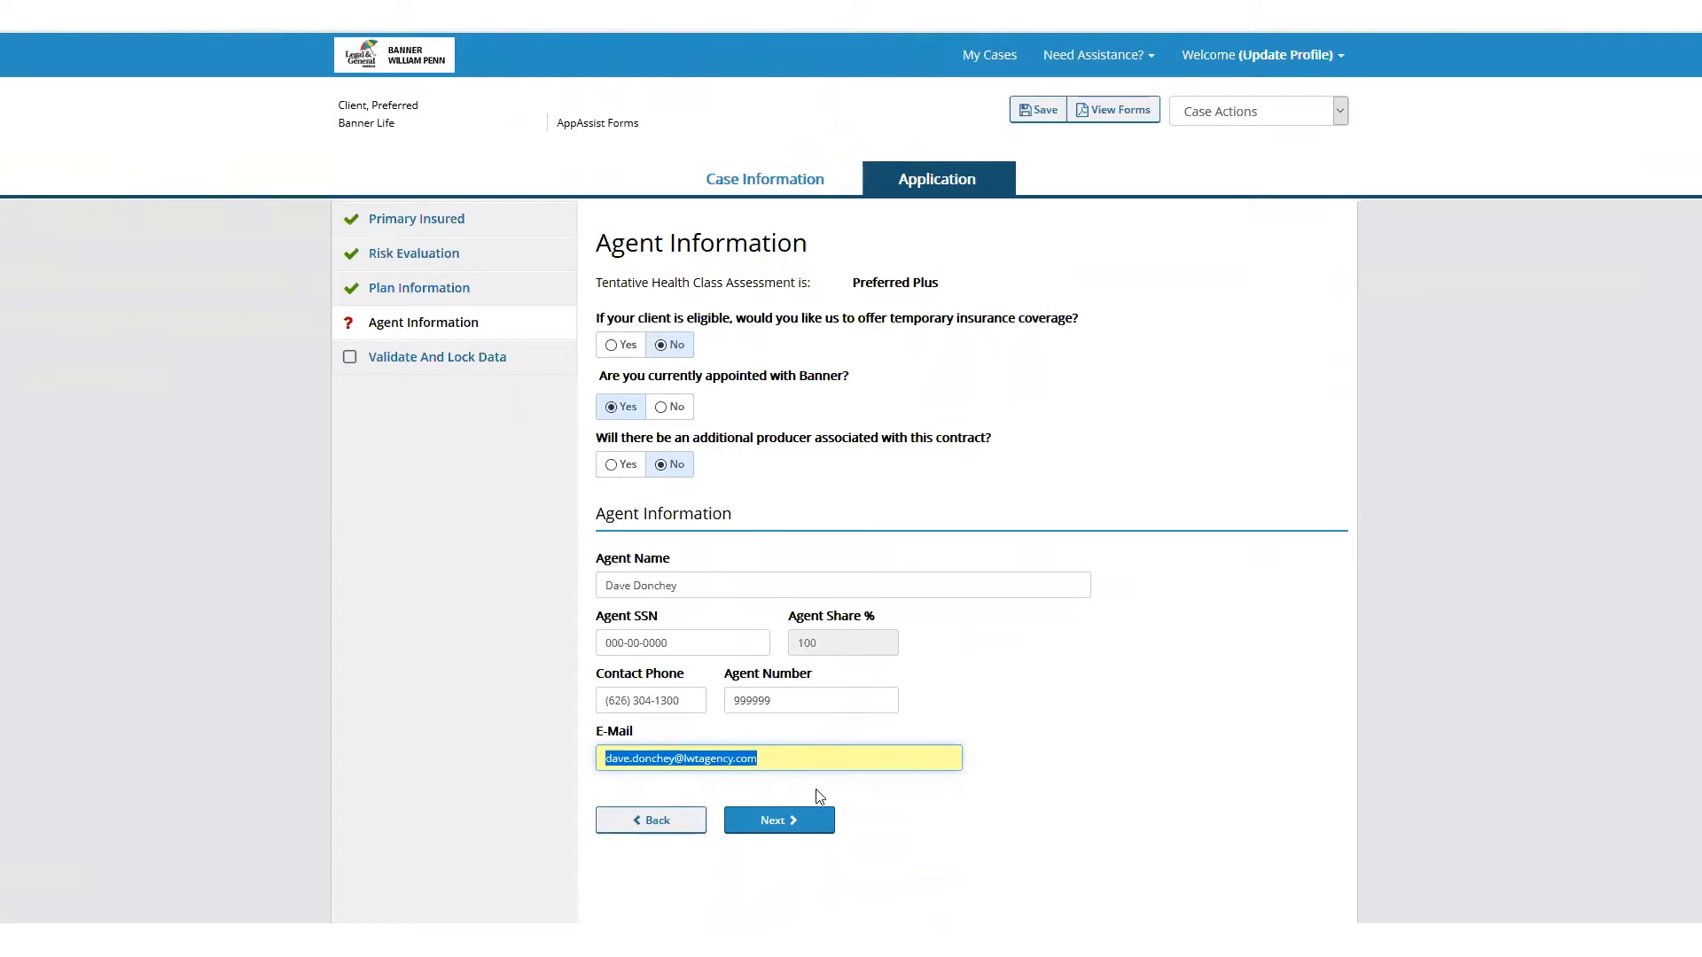
{"action": "left_click", "coordinate": [792, 818]}
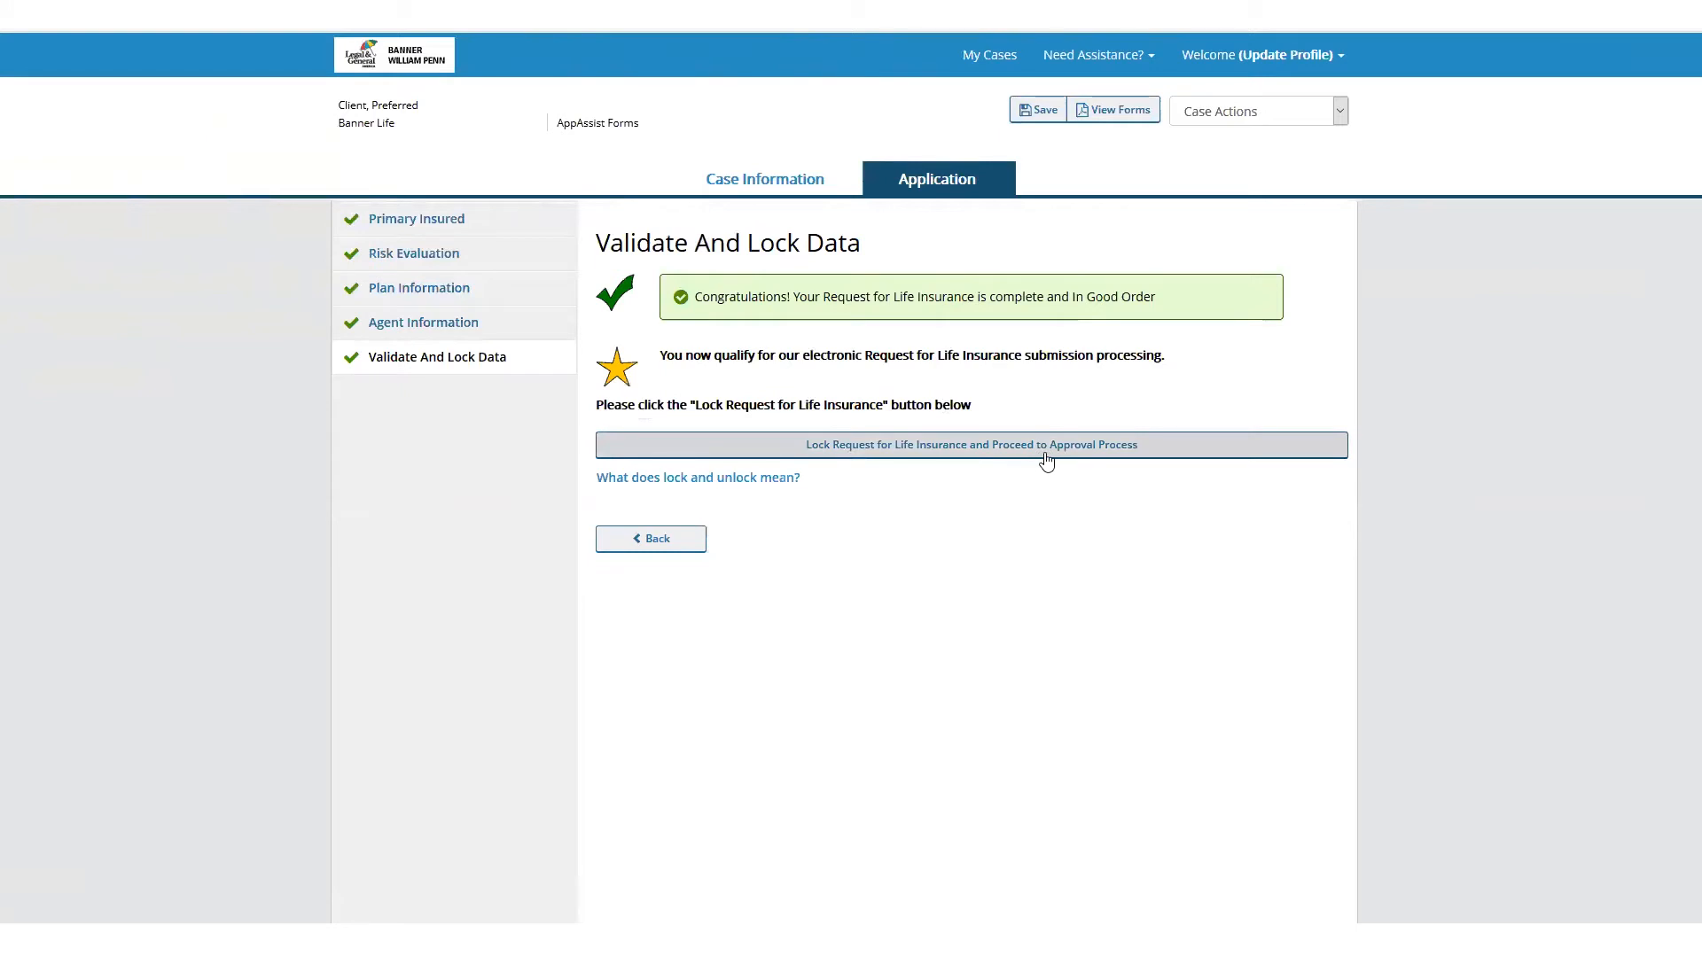
{"action": "left_click", "coordinate": [925, 449]}
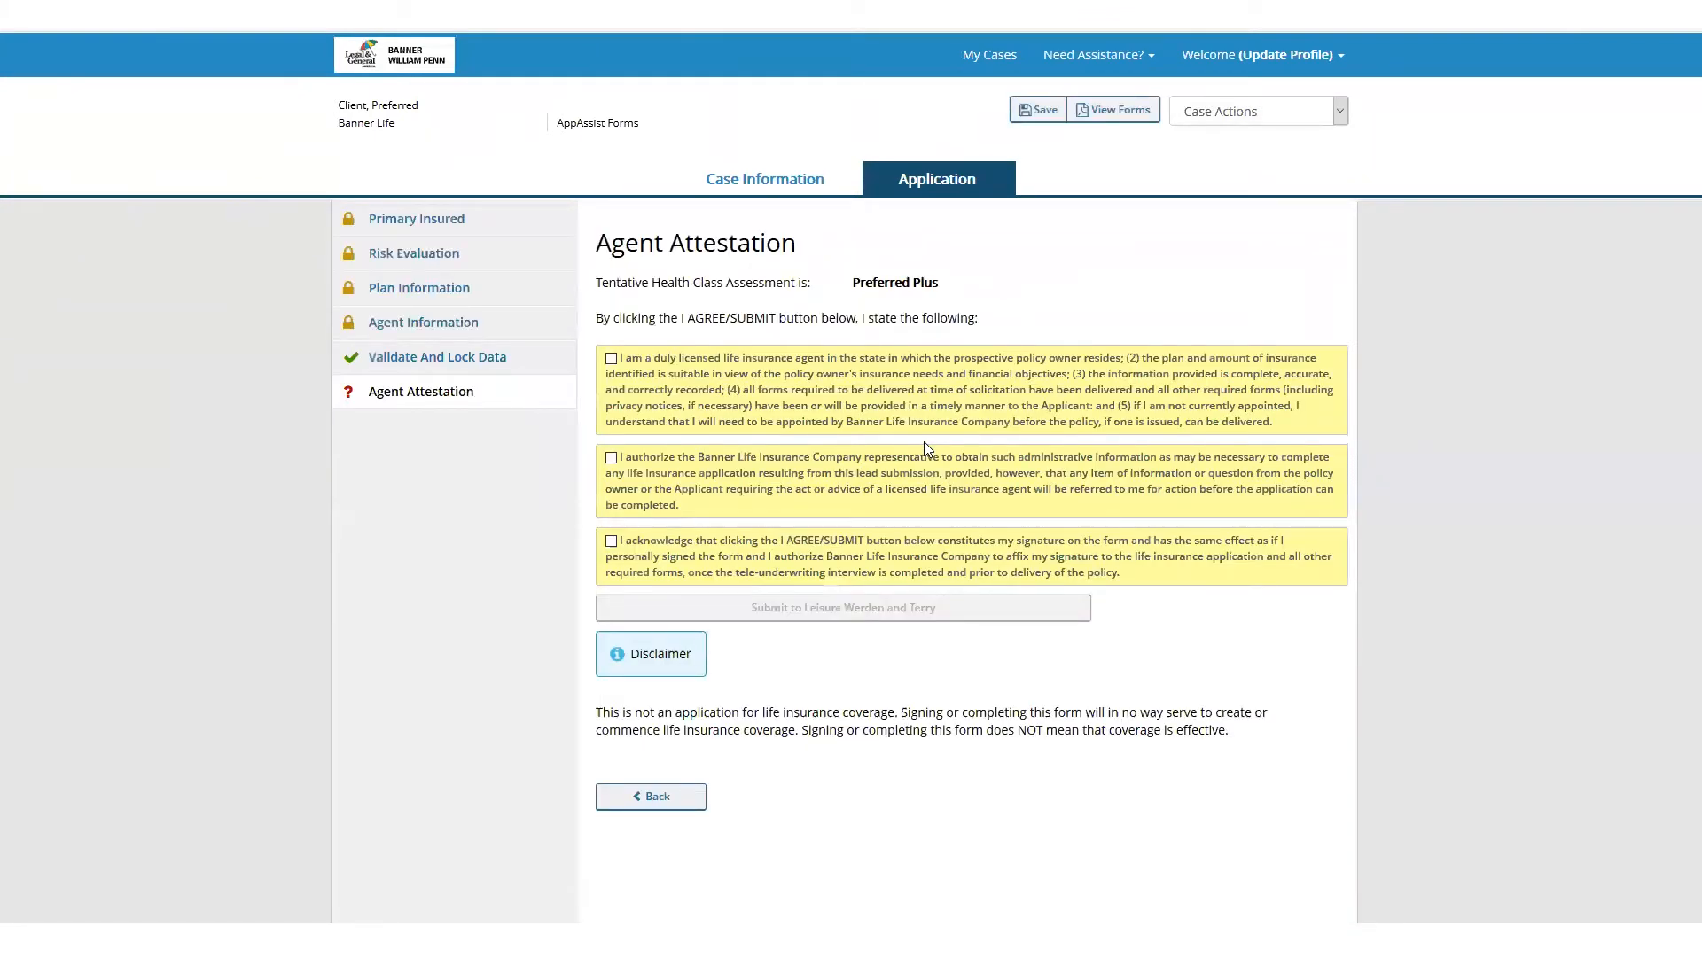
Agree to all three Agent Attestation statements covering licensing, authorization to obtain information, and electronic signature
{"action": "left_click", "coordinate": [611, 359]}
{"action": "left_click", "coordinate": [610, 457]}
{"action": "left_click", "coordinate": [611, 540]}
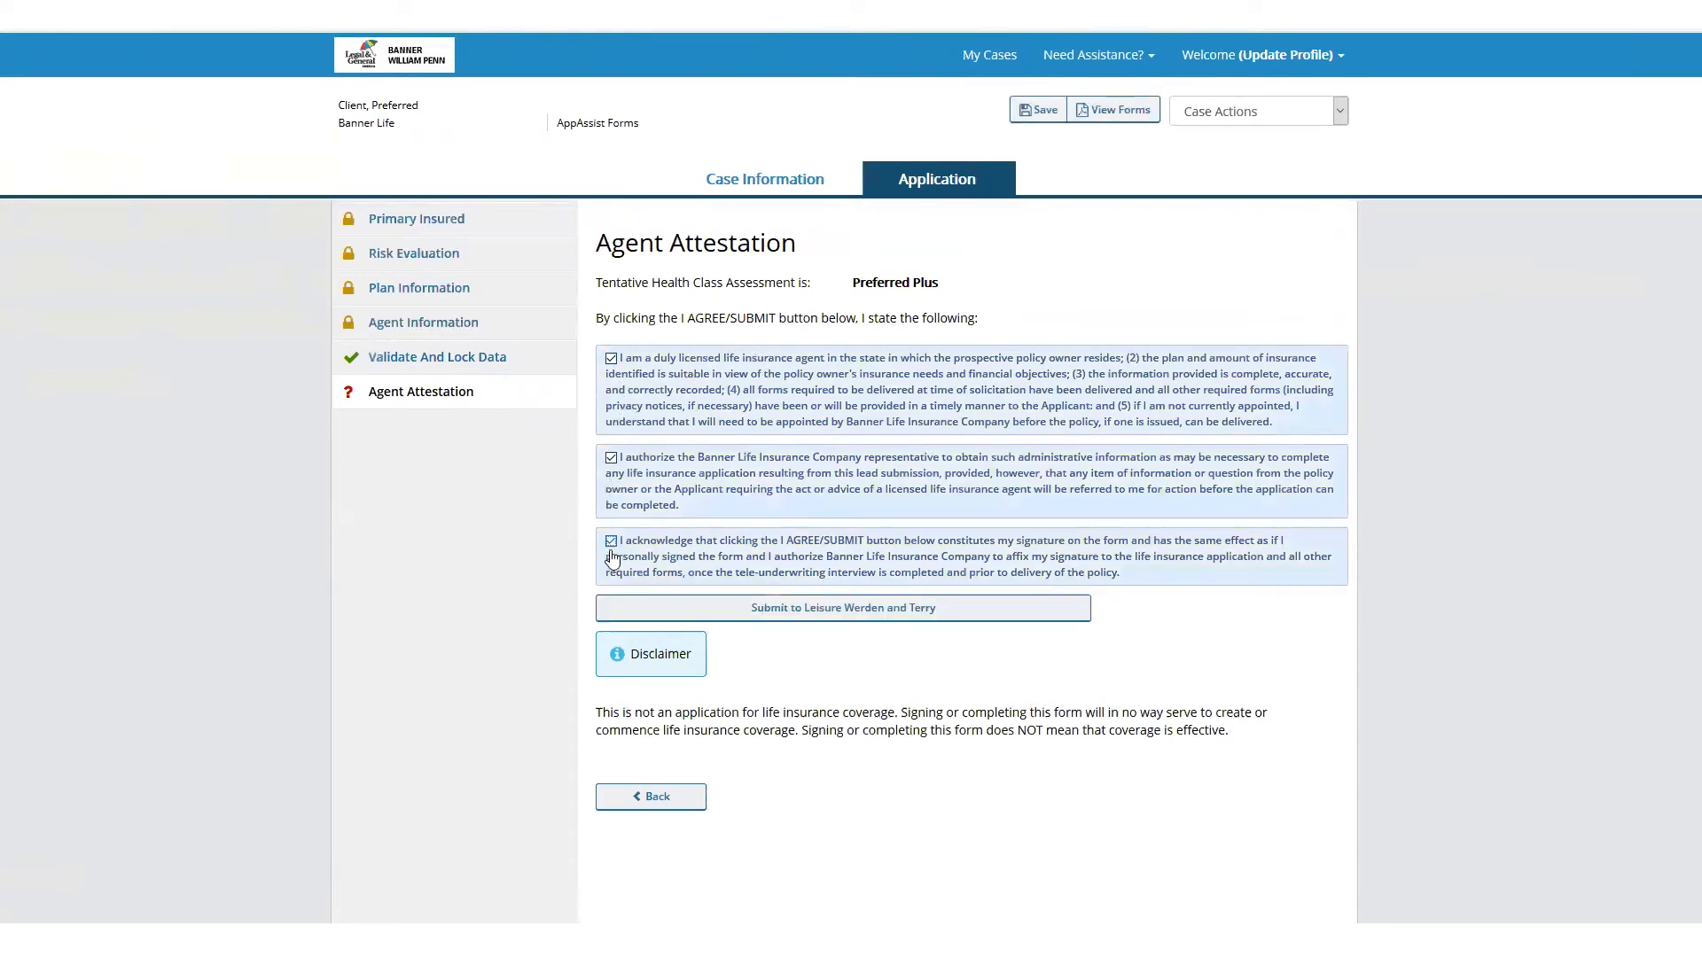
{"action": "left_click", "coordinate": [773, 615]}
Save the case, check its Case Information page and return to the application
{"action": "left_click", "coordinate": [1033, 113]}
{"action": "left_click", "coordinate": [749, 181]}
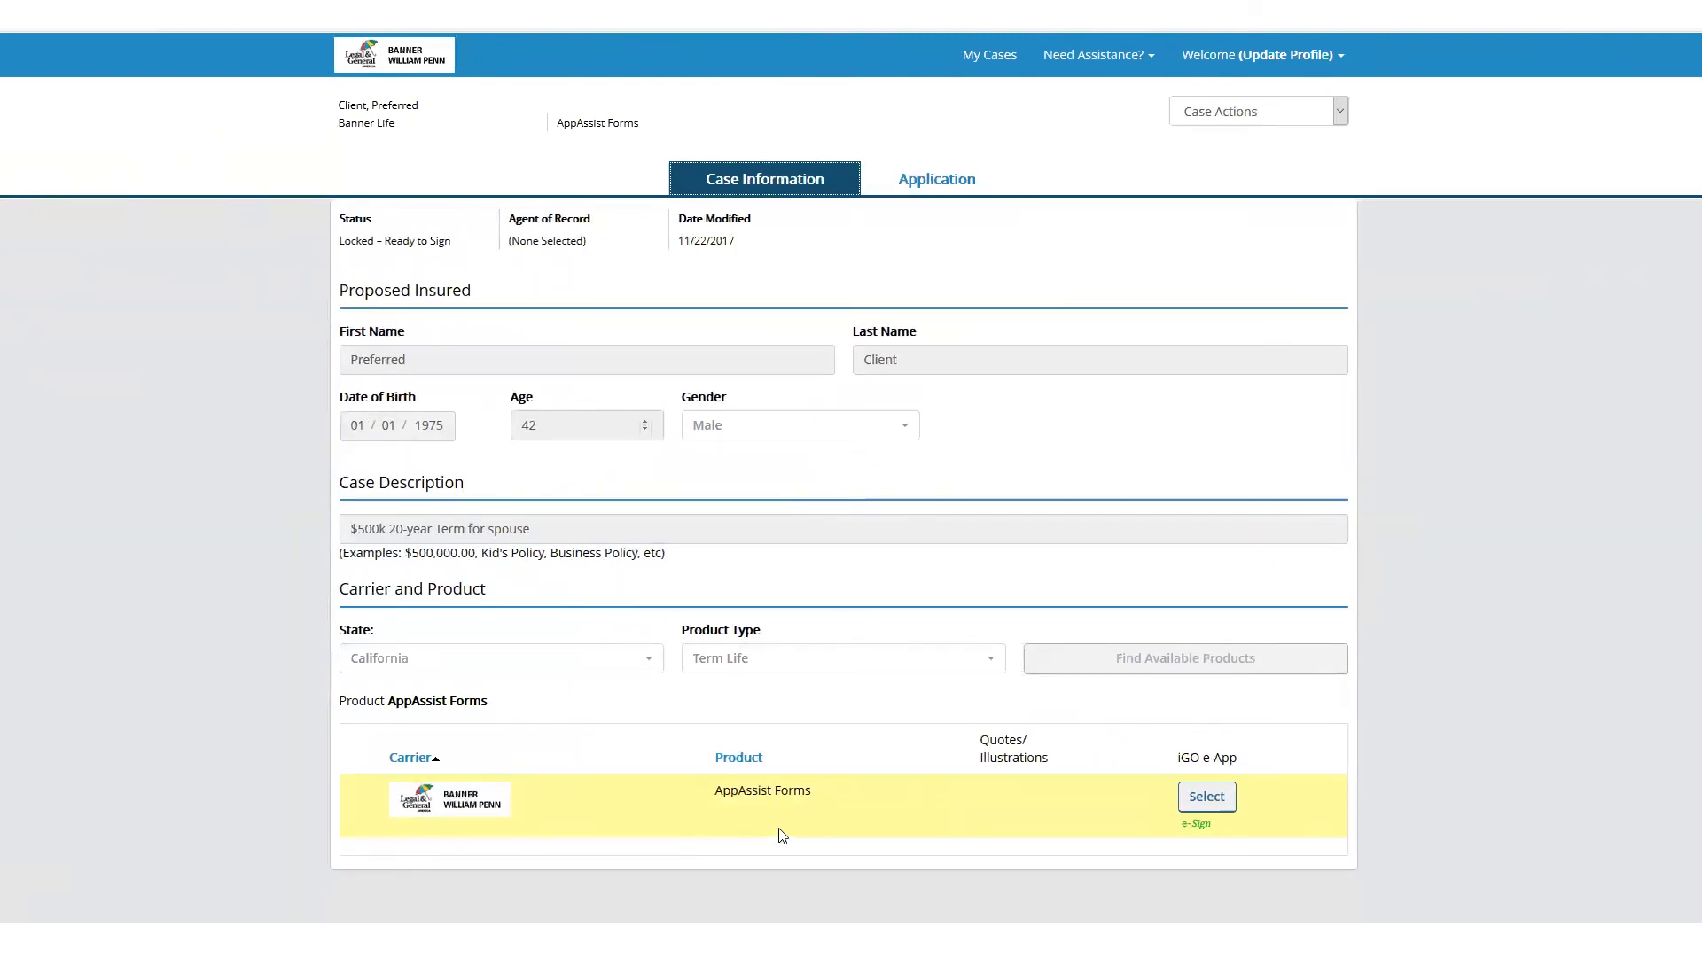
{"action": "left_click", "coordinate": [932, 179]}
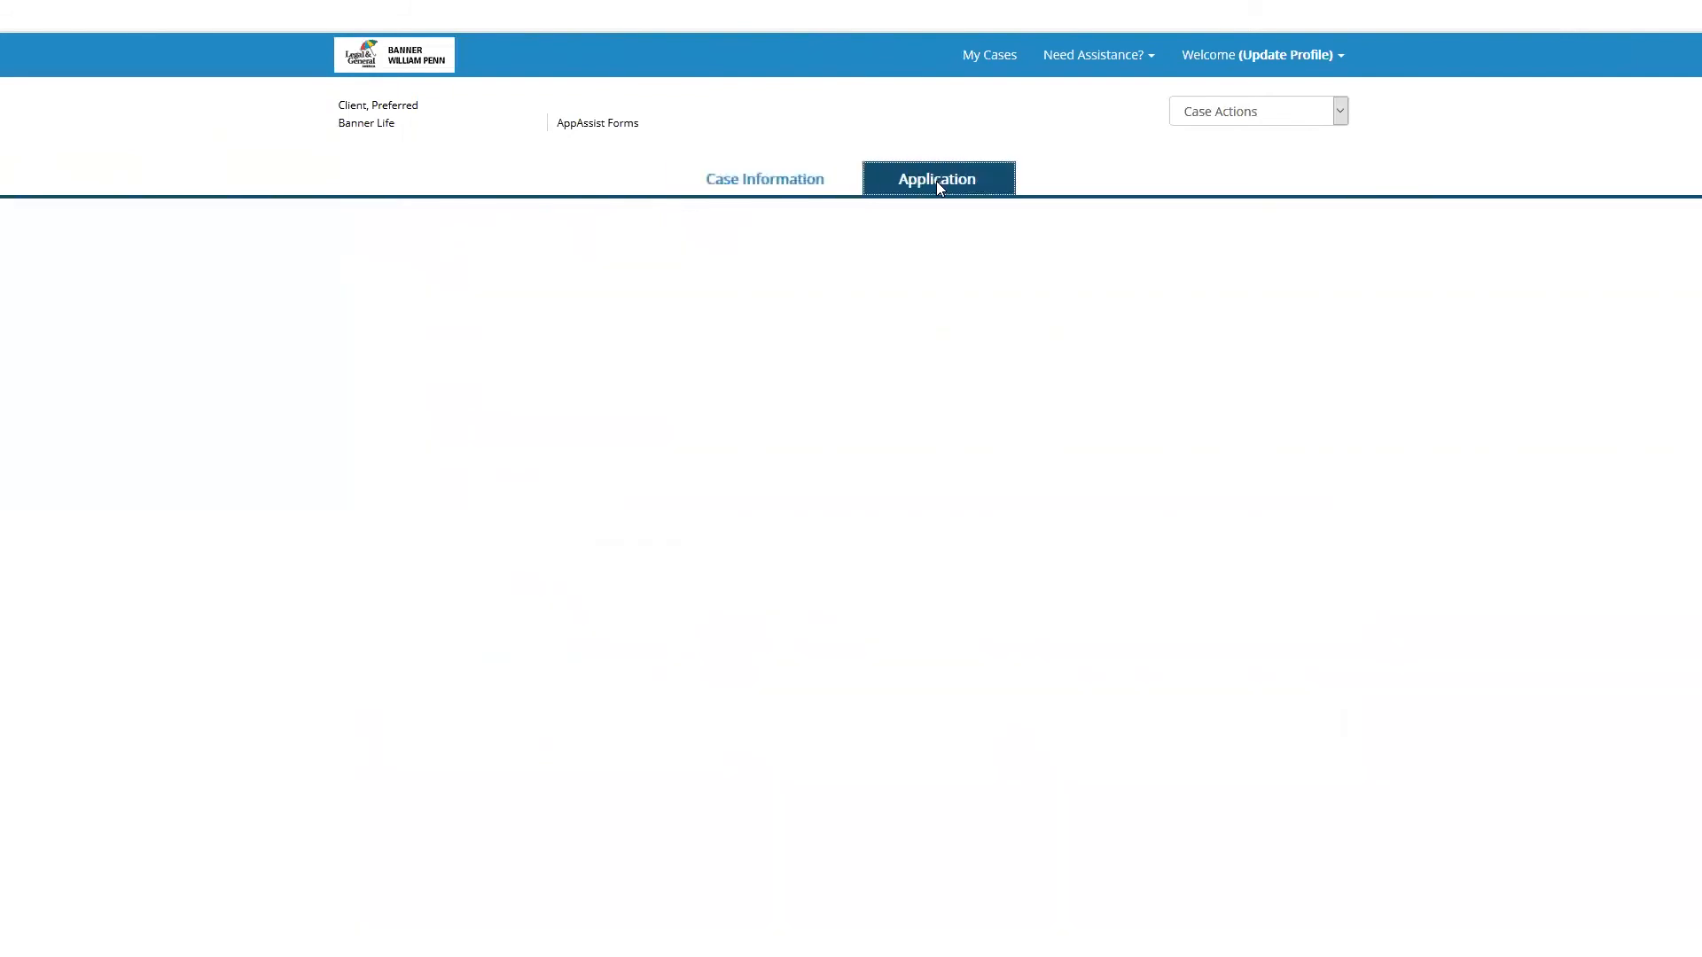